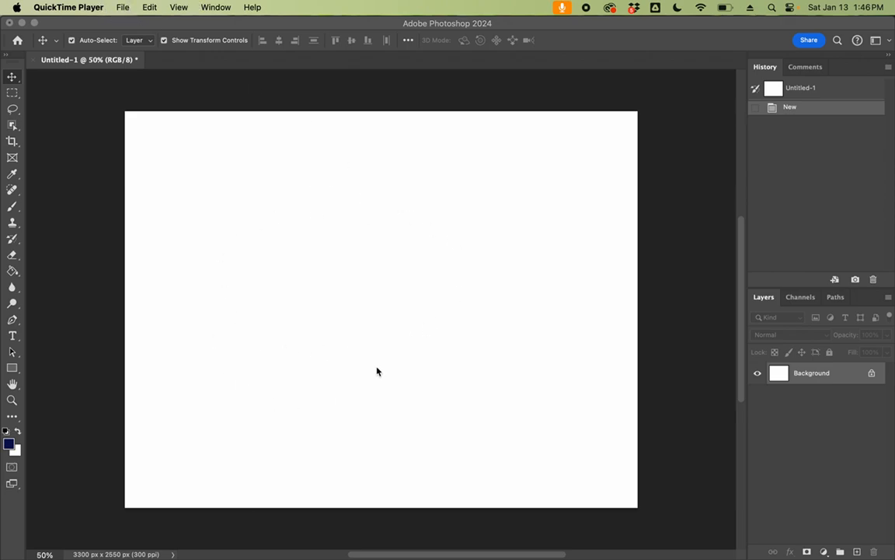
# - Create a new 11 x 8.5 inch landscape document at 300 pixels/inch in RGB with a white background, and close it again
pyautogui.click(124, 8)
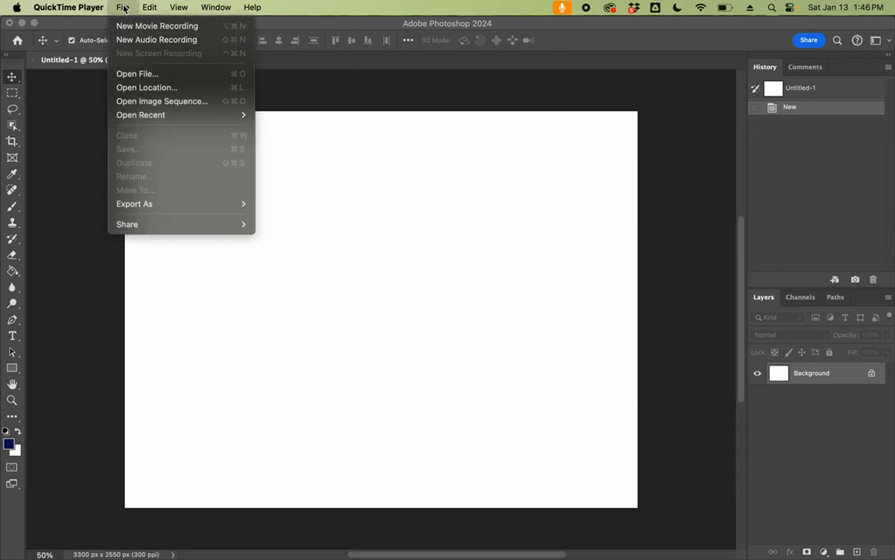
pyautogui.click(335, 107)
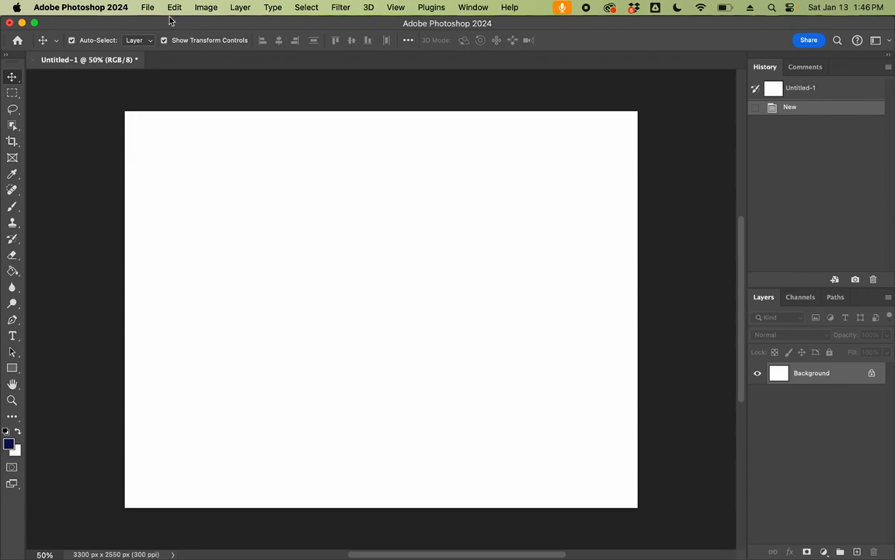
pyautogui.click(142, 7)
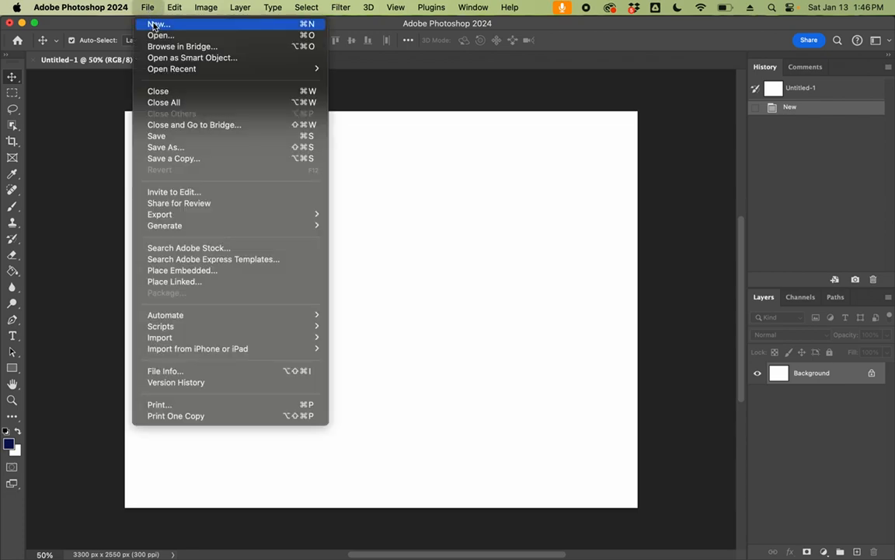
pyautogui.click(154, 27)
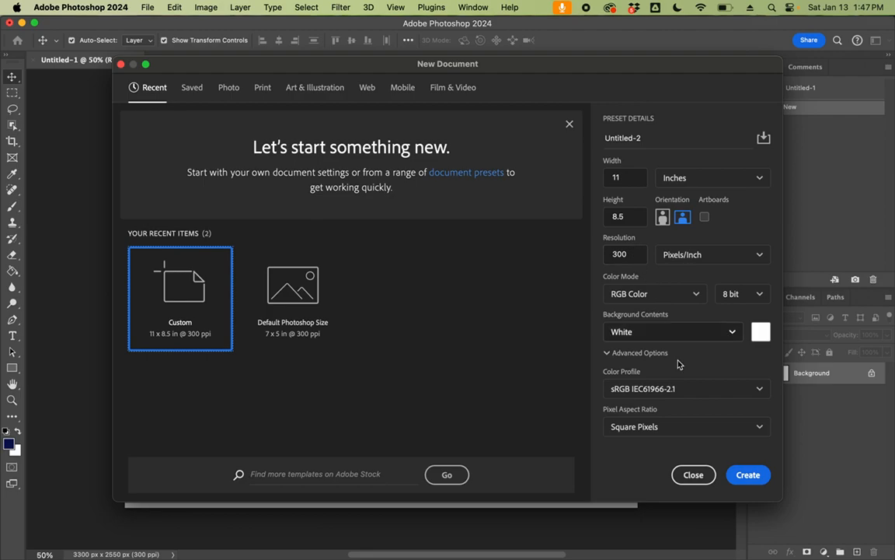
pyautogui.click(748, 475)
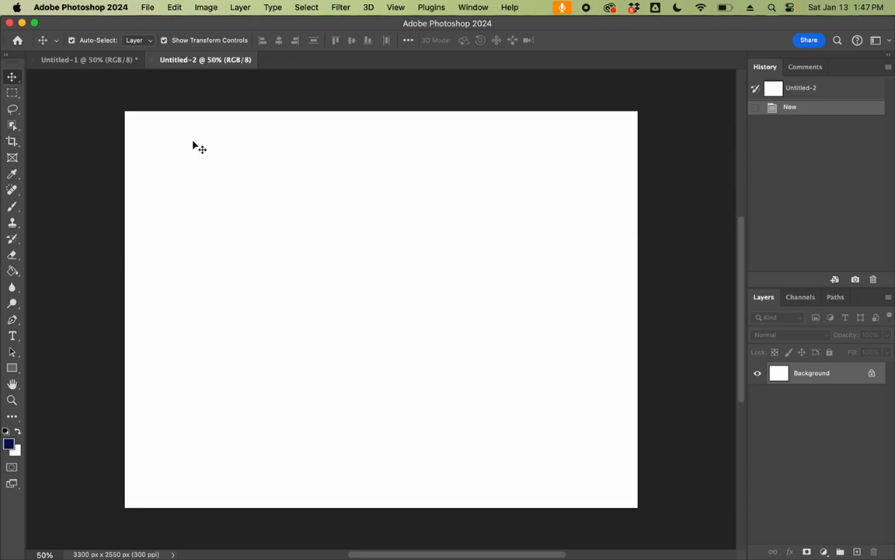
pyautogui.click(153, 60)
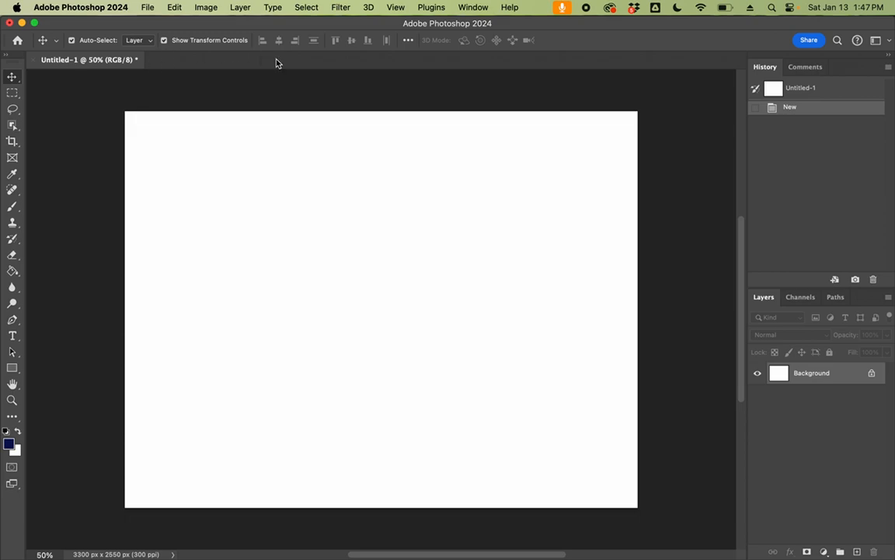
# - Browse the Photoshop Collage files folder and open the image 16.JPG
pyautogui.click(147, 7)
pyautogui.click(159, 35)
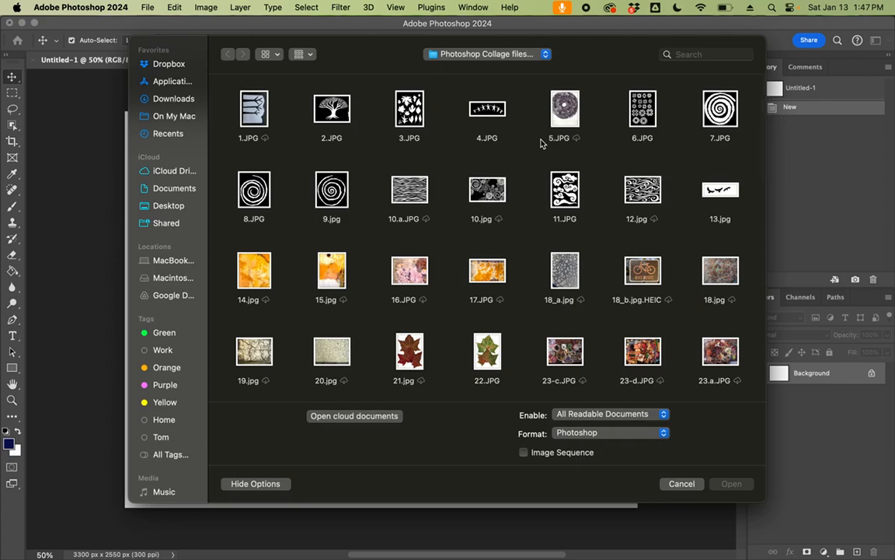
pyautogui.scroll(-2, 541, 143)
pyautogui.scroll(-8, 542, 143)
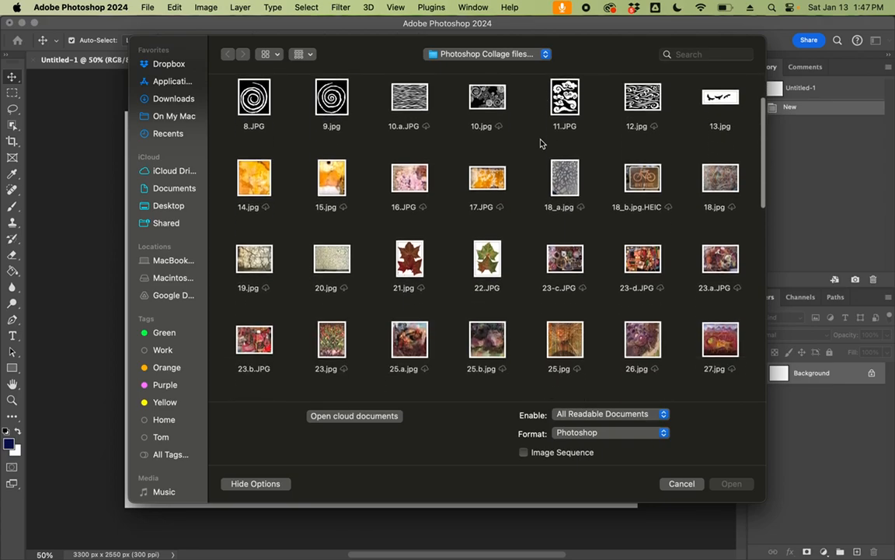
pyautogui.scroll(-12, 542, 143)
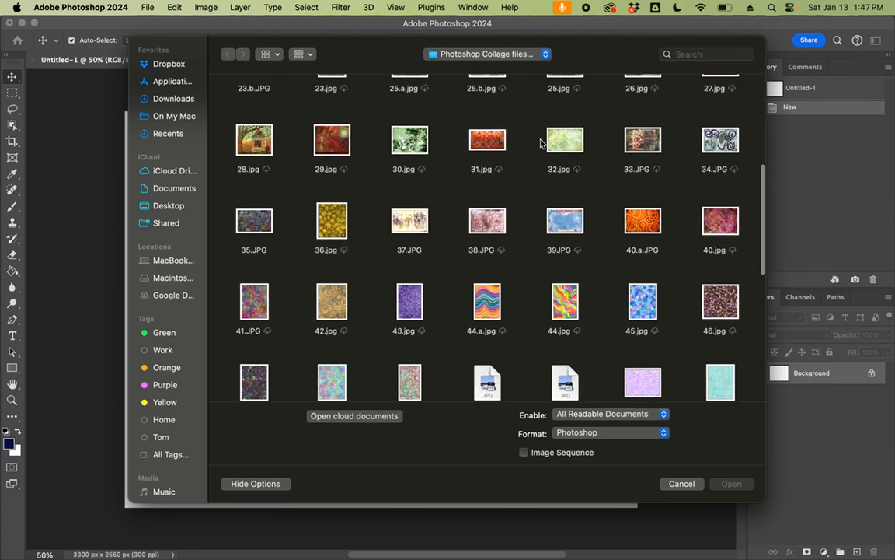
pyautogui.scroll(3, 542, 143)
pyautogui.scroll(12, 542, 143)
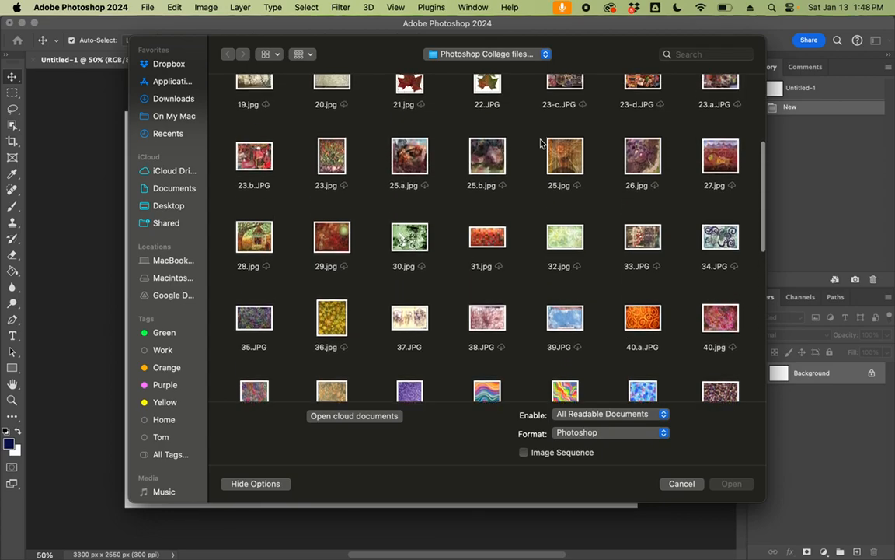
pyautogui.scroll(-15, 541, 143)
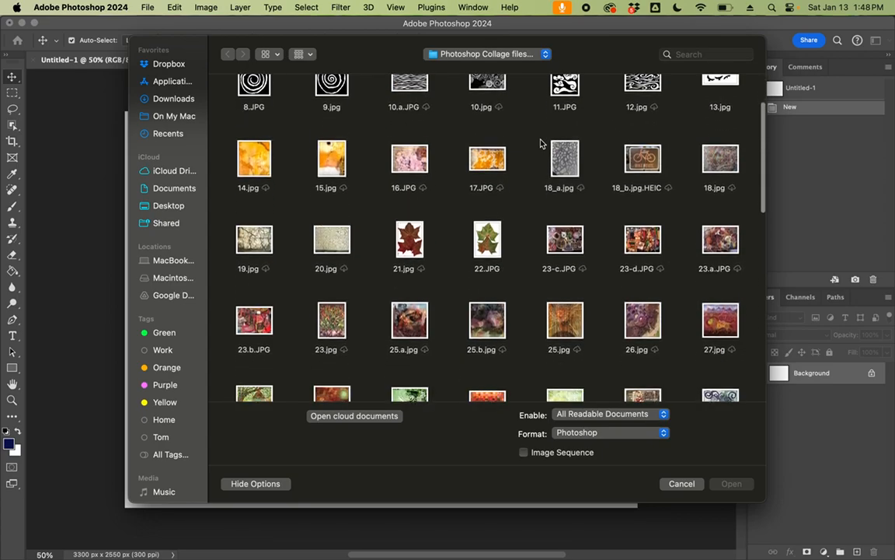
pyautogui.scroll(-2, 541, 143)
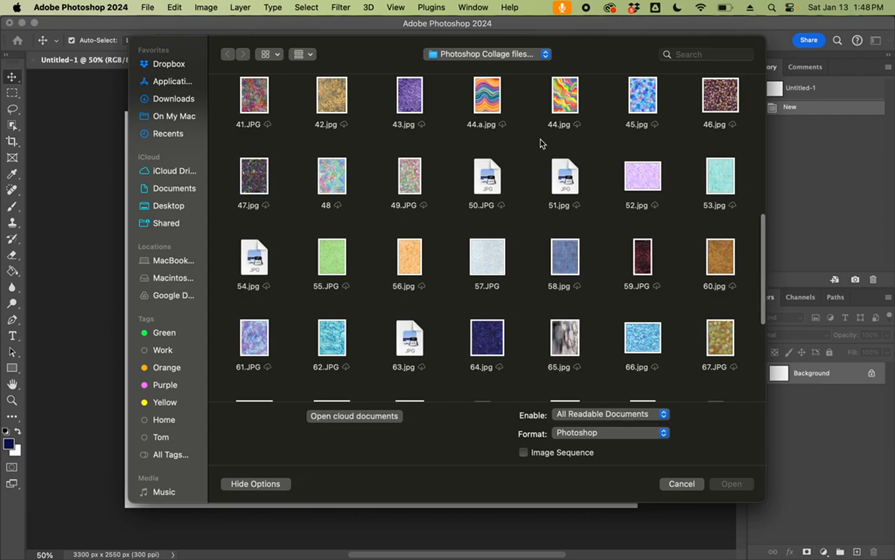
pyautogui.scroll(12, 542, 143)
pyautogui.scroll(1, 541, 143)
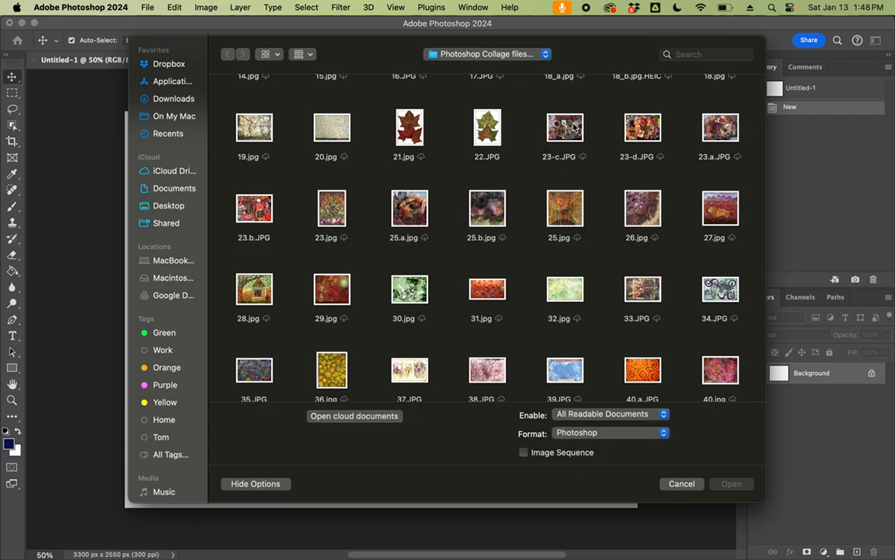
pyautogui.scroll(-3, 586, 169)
pyautogui.scroll(5, 586, 168)
pyautogui.scroll(3, 587, 169)
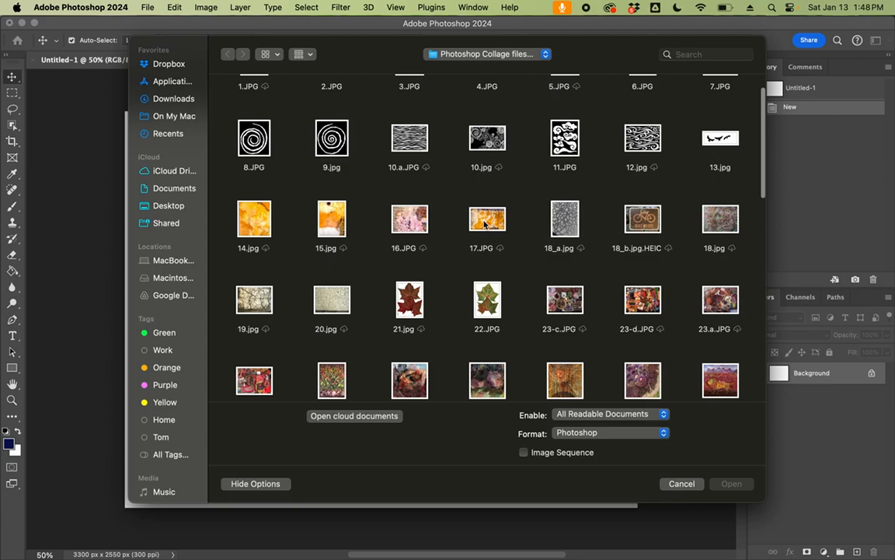
pyautogui.click(409, 225)
pyautogui.press('Return')
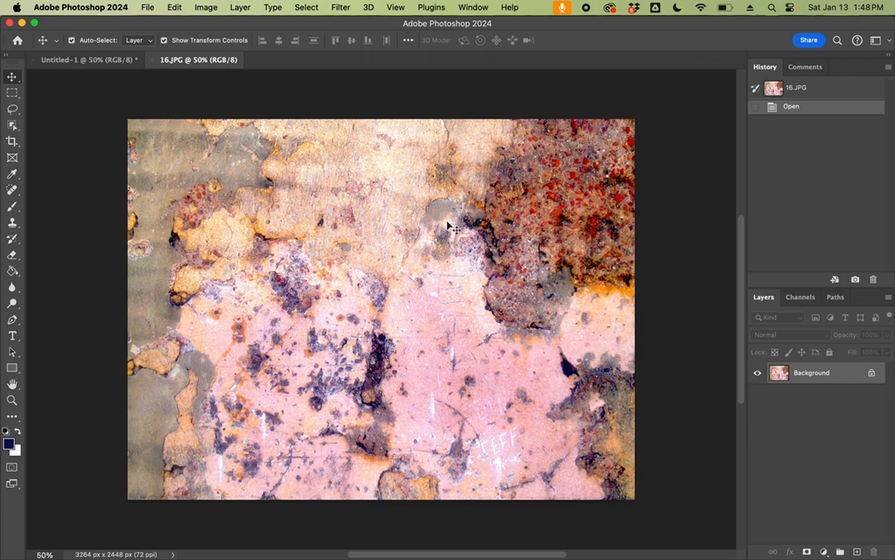
# - Select the entire canvas of 16.JPG and copy it
pyautogui.click(306, 7)
pyautogui.click(308, 24)
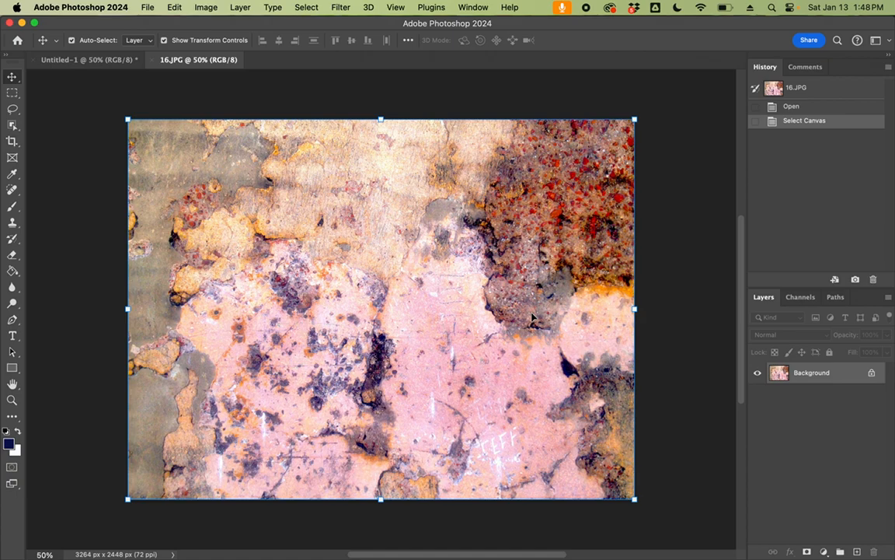
pyautogui.click(147, 8)
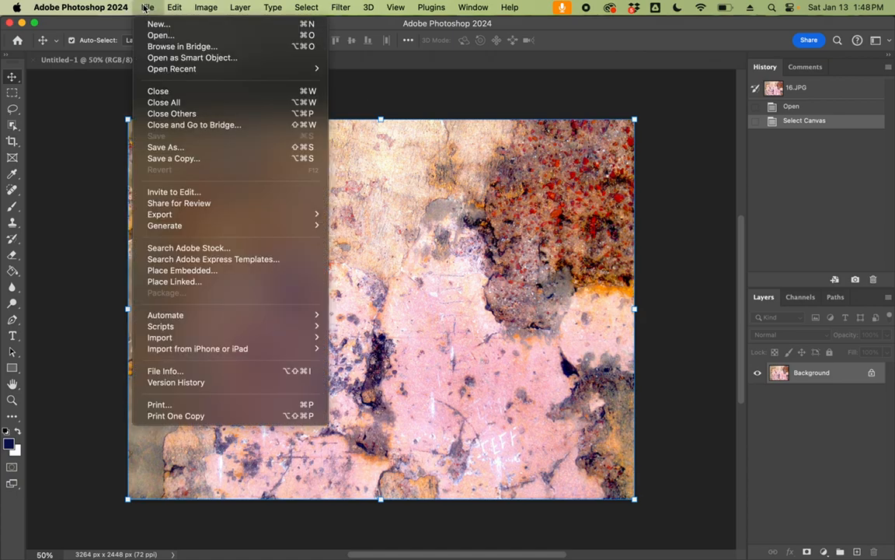
pyautogui.moveTo(165, 8)
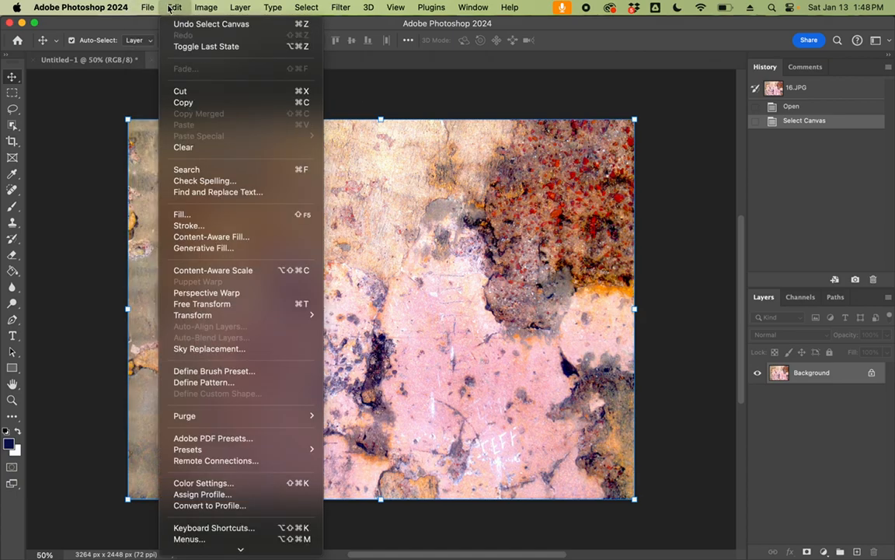
pyautogui.click(192, 102)
pyautogui.click(119, 63)
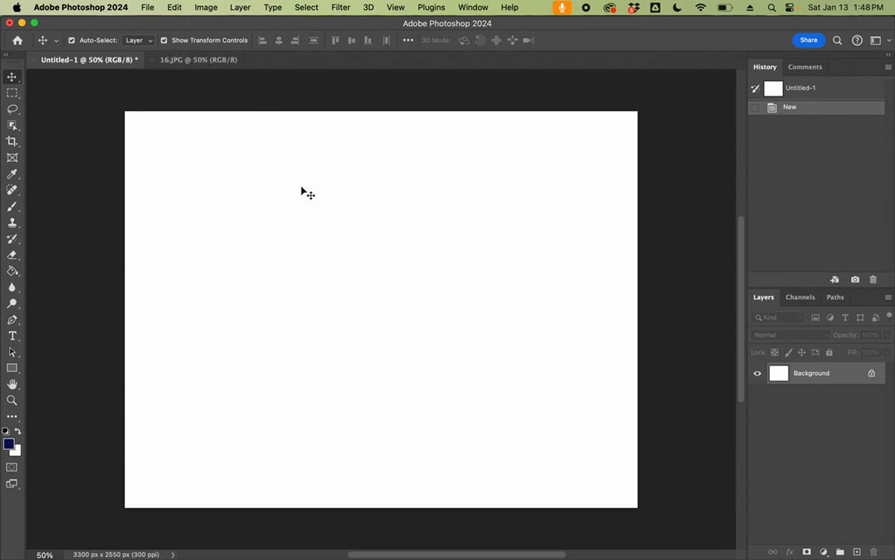
pyautogui.click(205, 62)
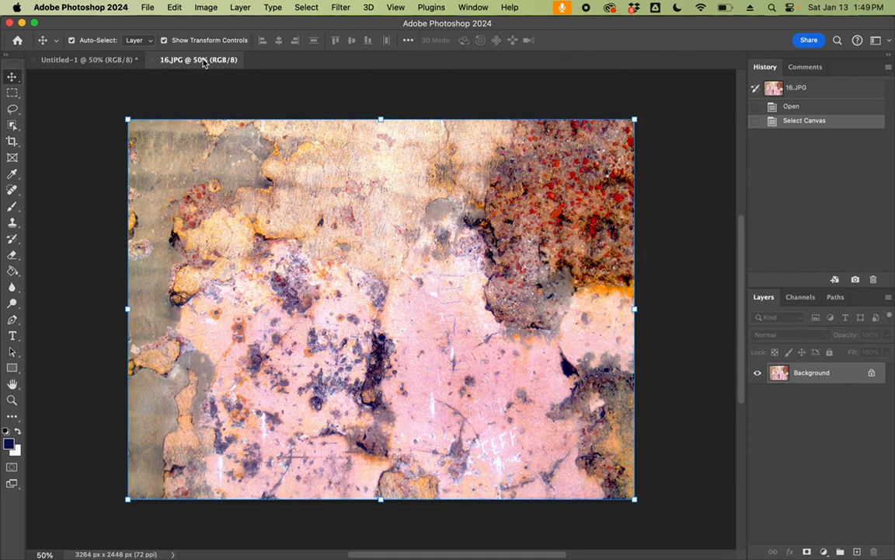
pyautogui.click(116, 62)
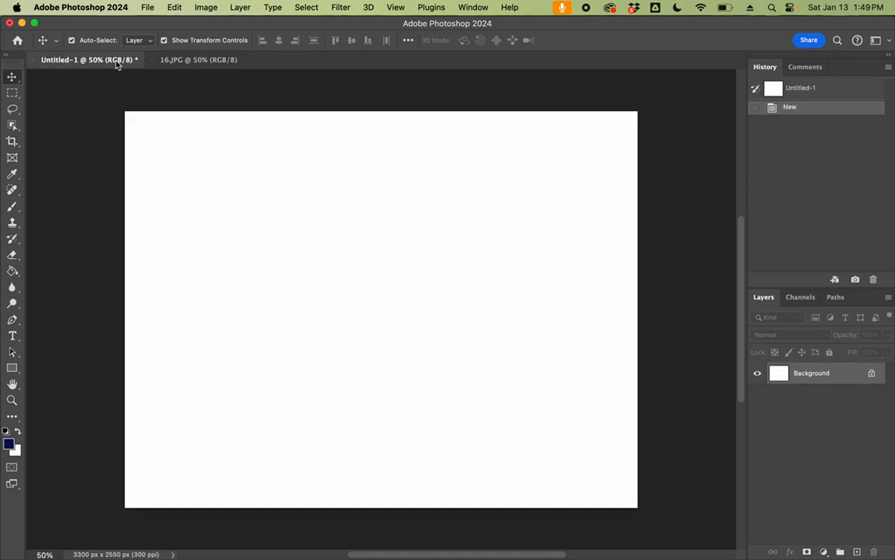
pyautogui.click(186, 64)
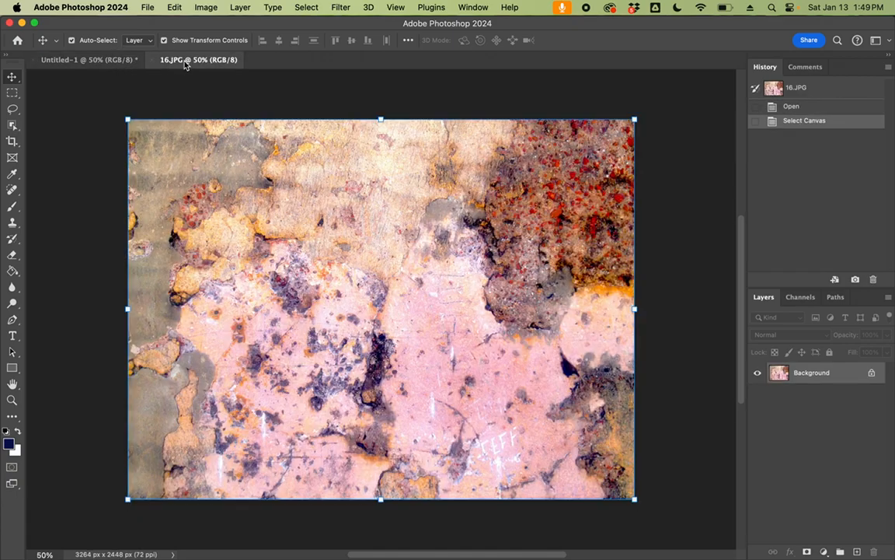
pyautogui.click(125, 59)
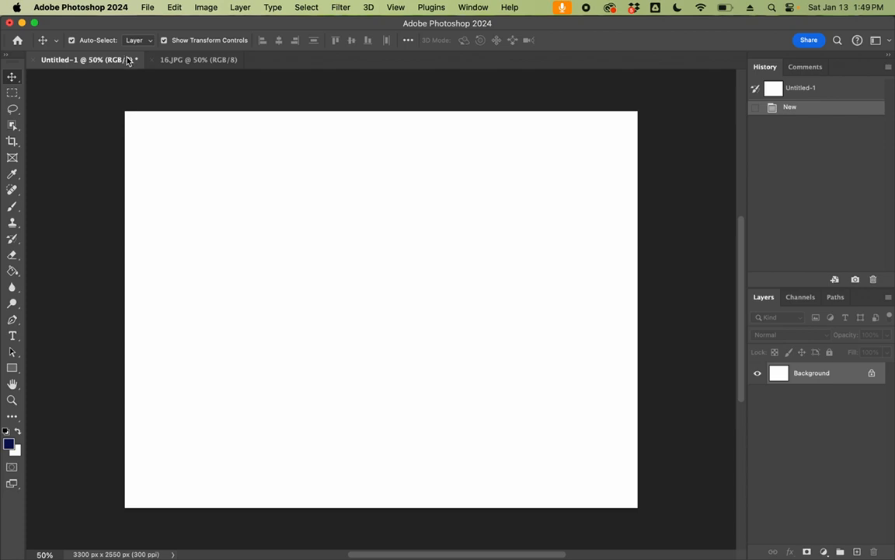
pyautogui.click(180, 64)
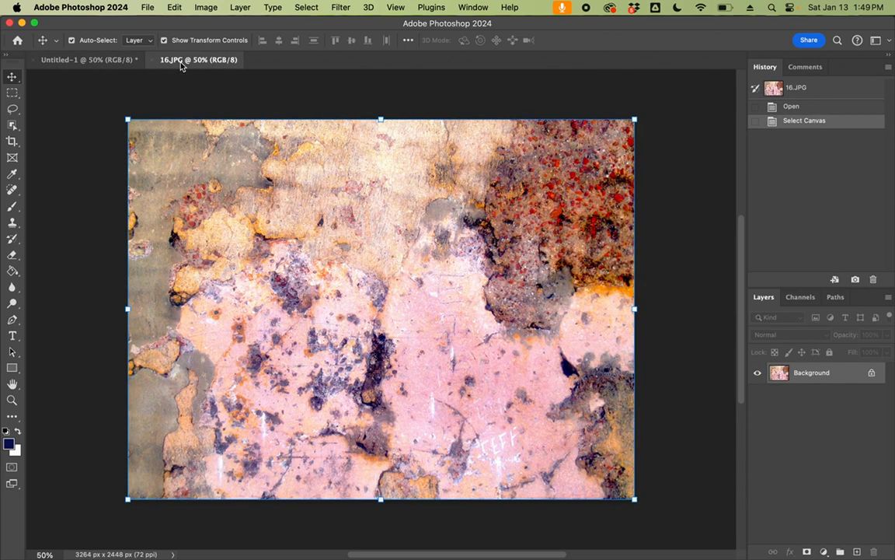
# - Copy the selected 16.JPG image and paste it into the blank Untitled-1 document
pyautogui.click(147, 7)
pyautogui.moveTo(169, 8)
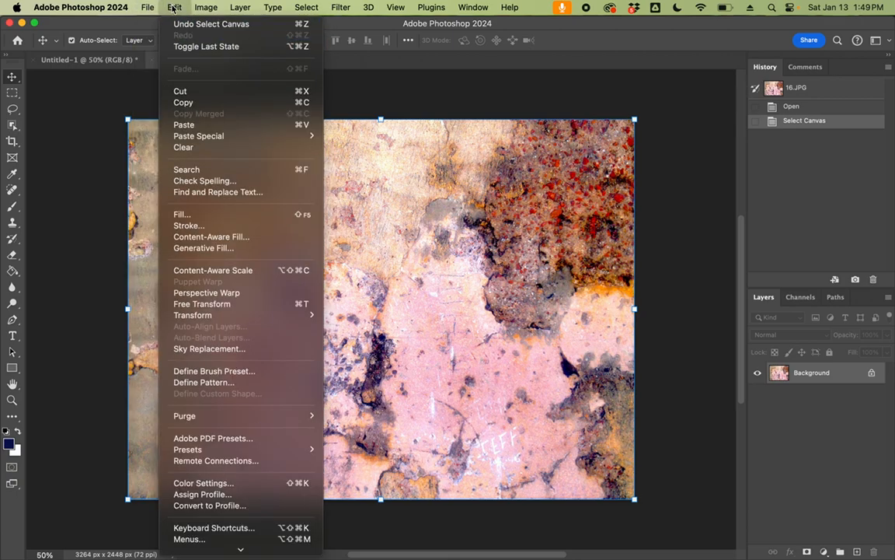
pyautogui.click(185, 102)
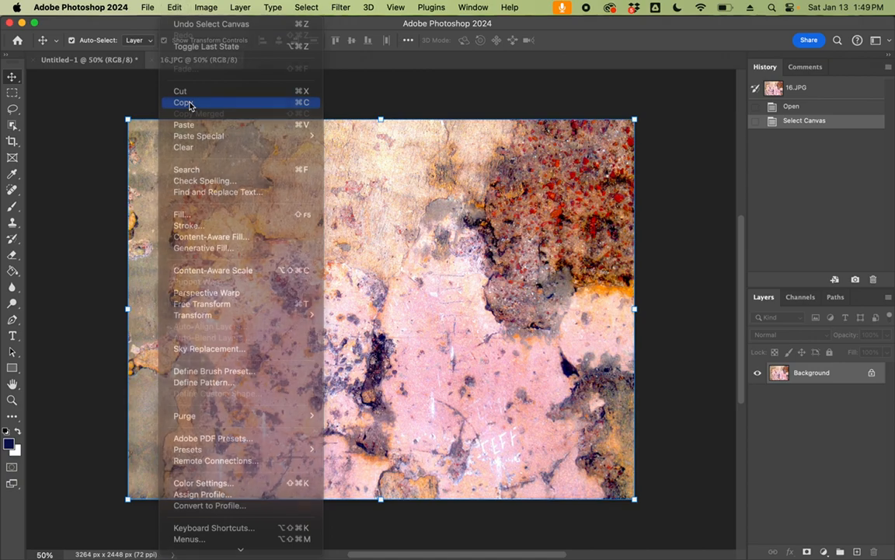
pyautogui.click(116, 62)
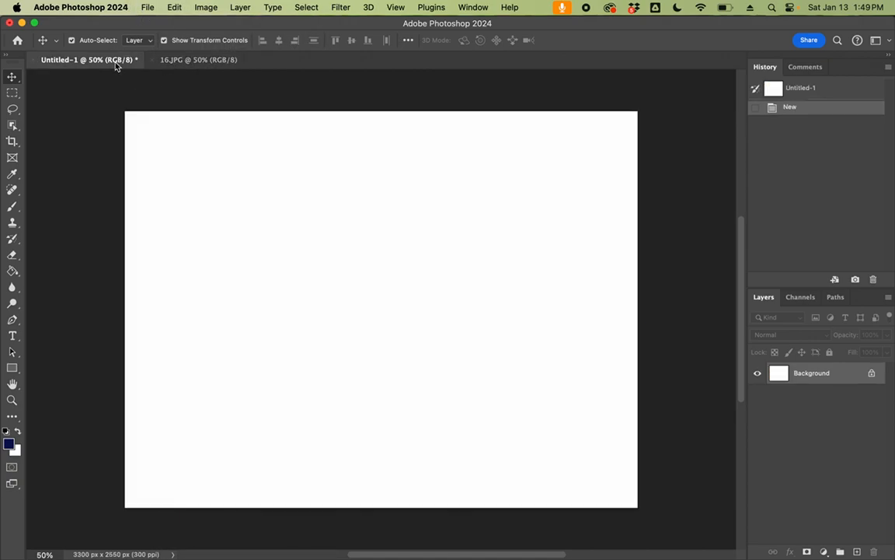
pyautogui.click(146, 9)
pyautogui.moveTo(174, 8)
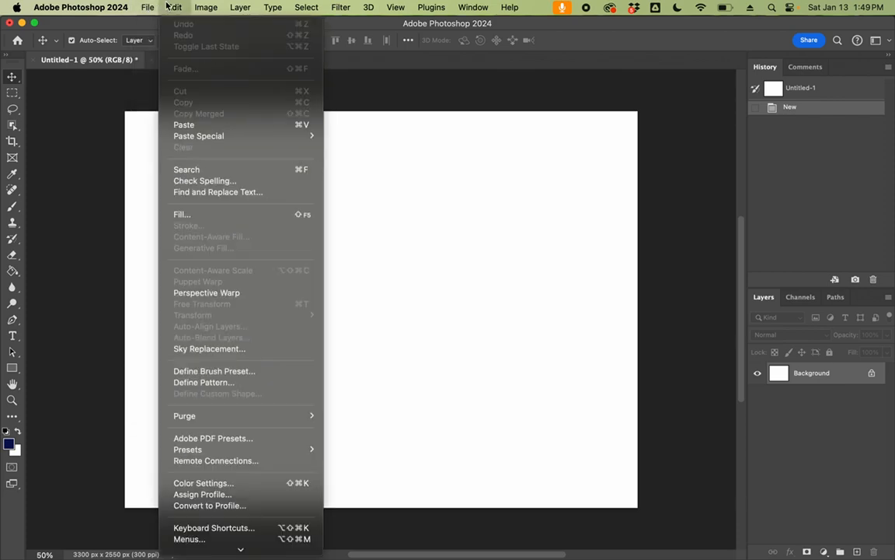
pyautogui.click(192, 127)
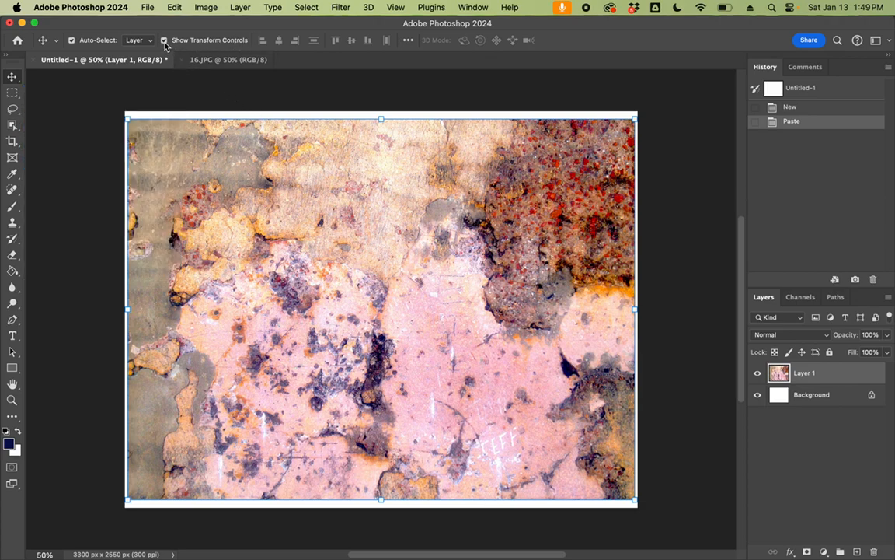
# - Scale the pasted texture layer proportionally to about 106% so it extends past all four edges of the canvas
pyautogui.click(126, 118)
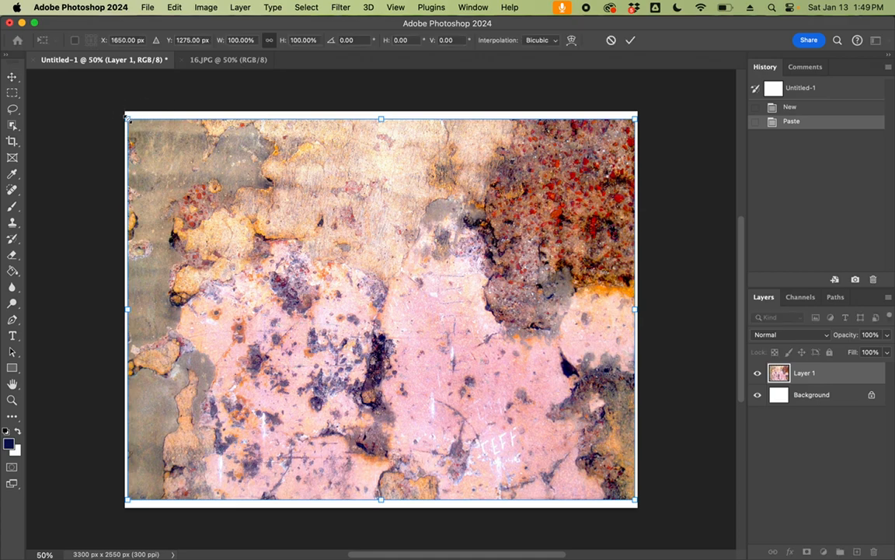
pyautogui.moveTo(126, 118); pyautogui.dragTo(113, 108)
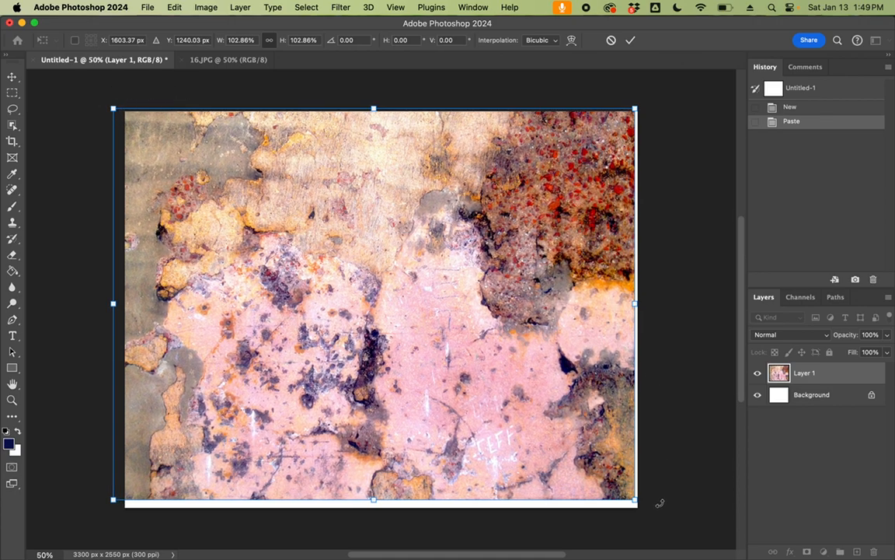
pyautogui.moveTo(637, 502); pyautogui.dragTo(646, 507)
pyautogui.moveTo(650, 510); pyautogui.dragTo(652, 510)
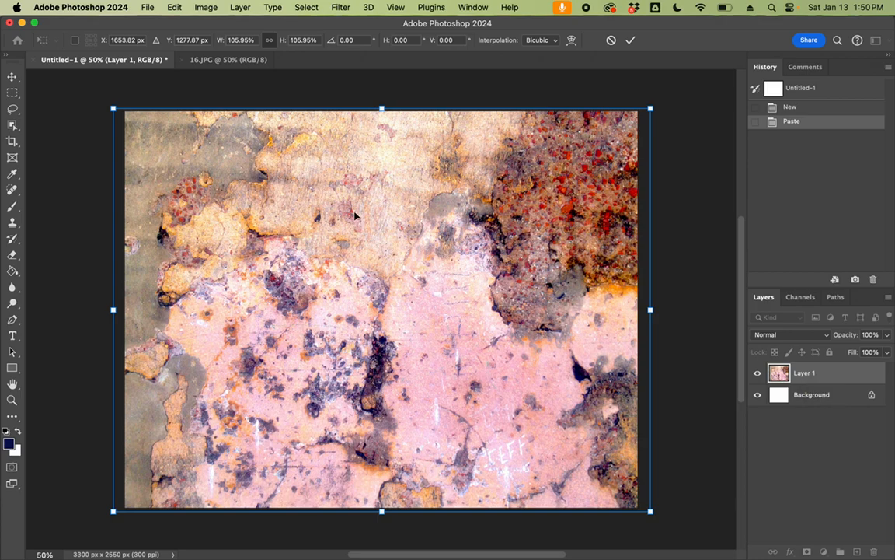
pyautogui.click(631, 41)
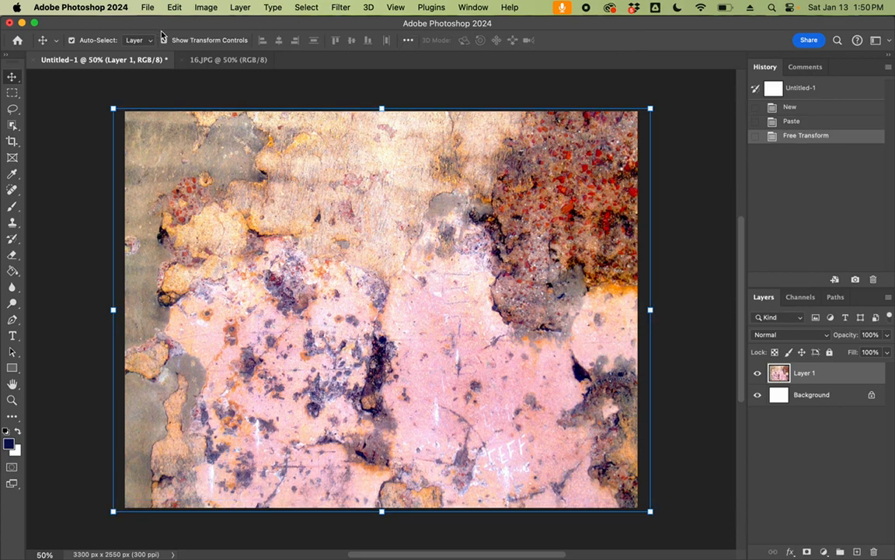
# - Browse the Photoshop Collage files folder and open the bike route sign image 18_b.jpg.HEIC
pyautogui.click(147, 7)
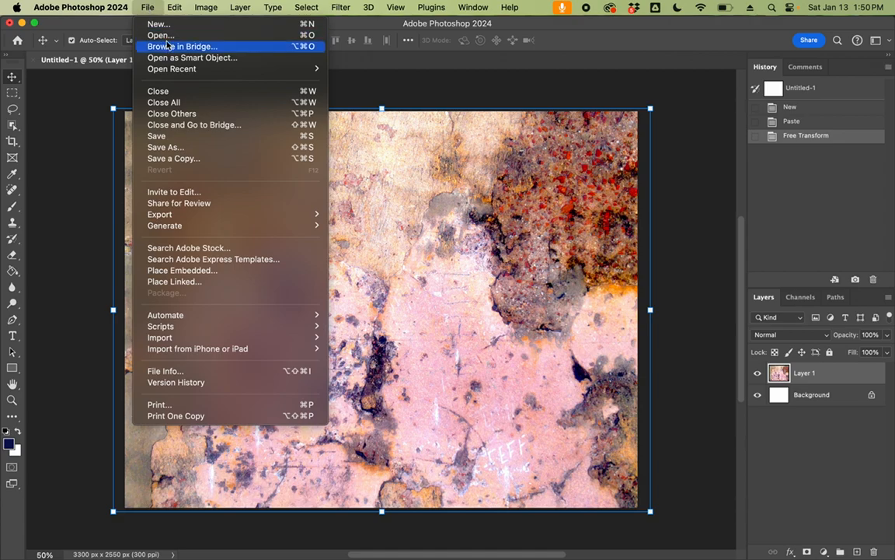
pyautogui.click(160, 35)
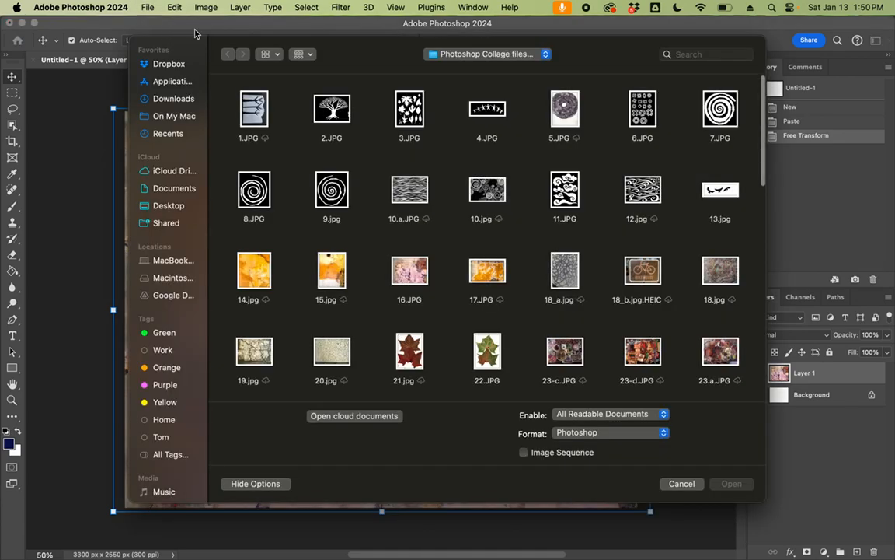
pyautogui.scroll(-5, 513, 101)
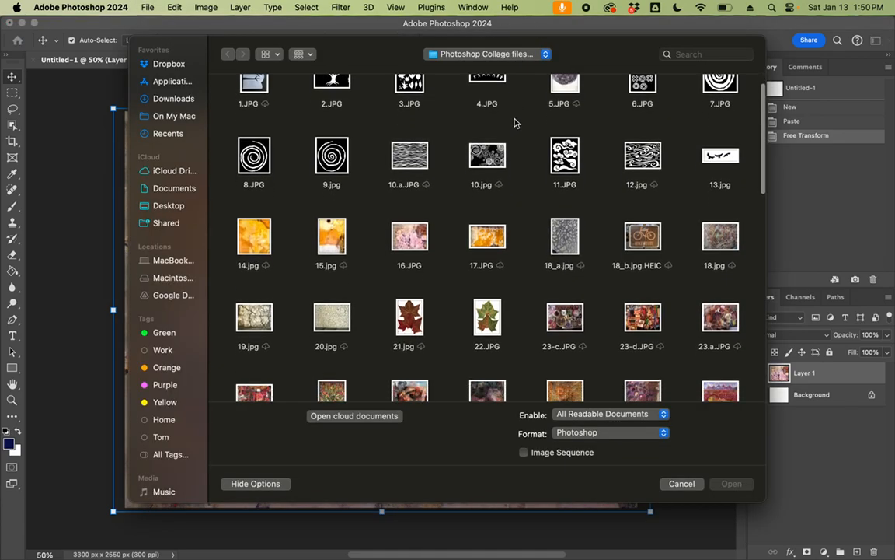
pyautogui.scroll(-3, 514, 122)
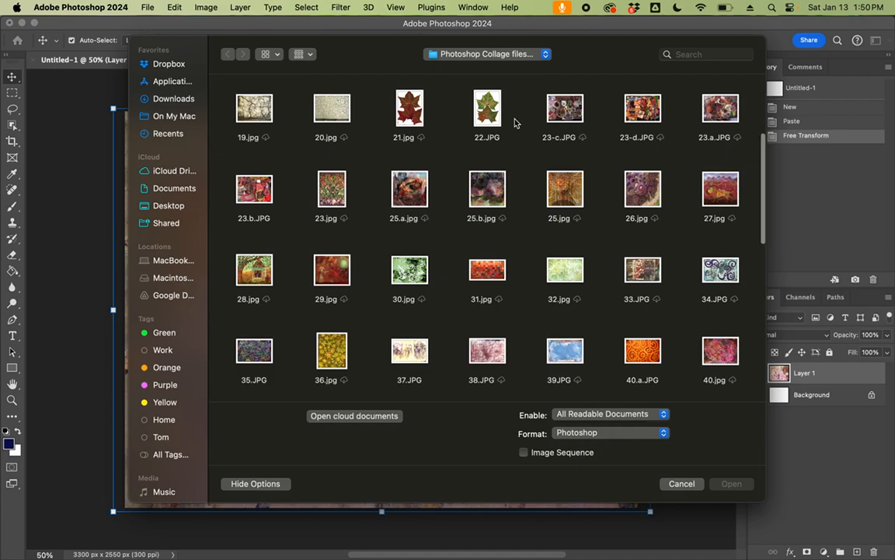
pyautogui.scroll(-3, 515, 123)
pyautogui.scroll(5, 514, 123)
pyautogui.scroll(3, 515, 123)
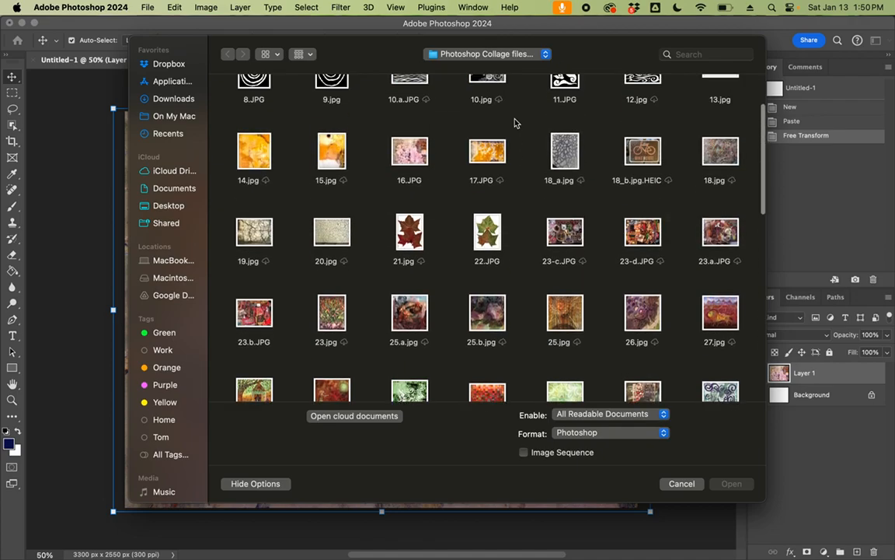
pyautogui.click(645, 168)
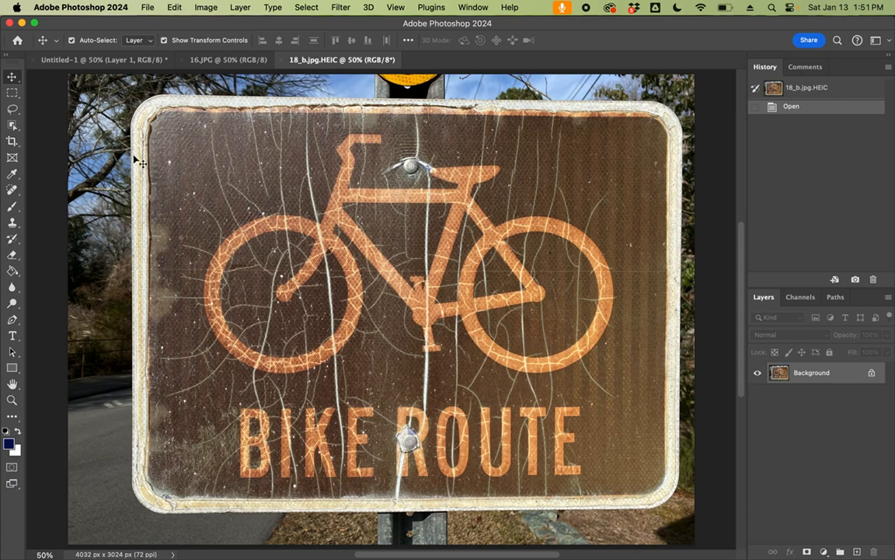
# - Select the brown face of the bike route sign inside its white border with the Rectangular Marquee and copy it
pyautogui.click(12, 94)
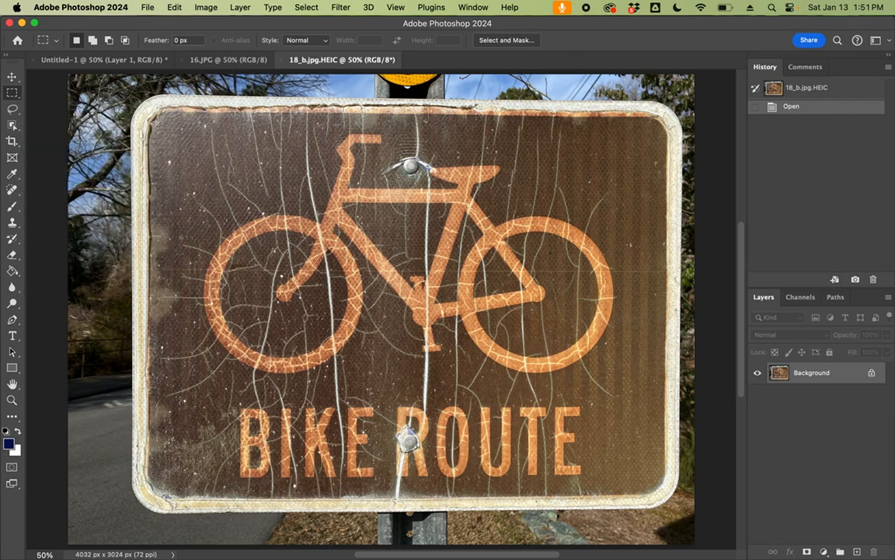
pyautogui.moveTo(198, 152); pyautogui.dragTo(659, 487)
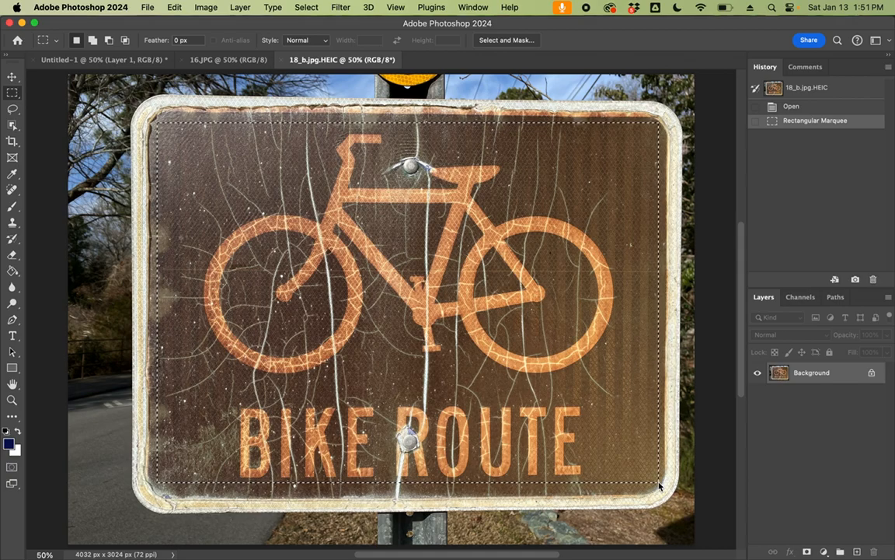
pyautogui.click(148, 8)
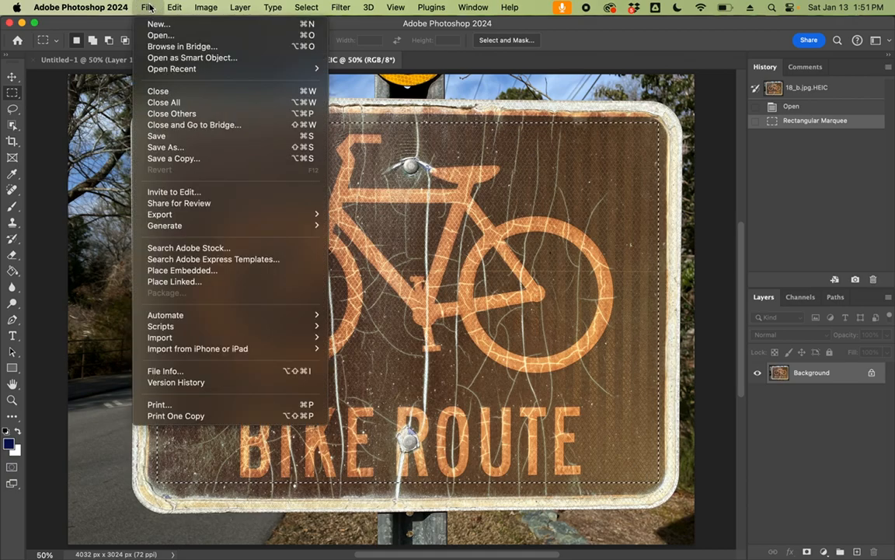
pyautogui.moveTo(174, 8)
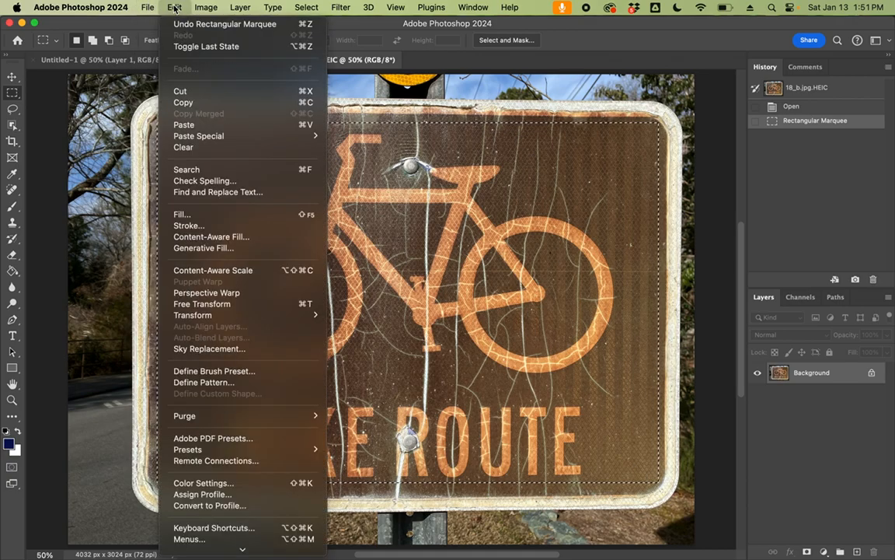
pyautogui.click(186, 103)
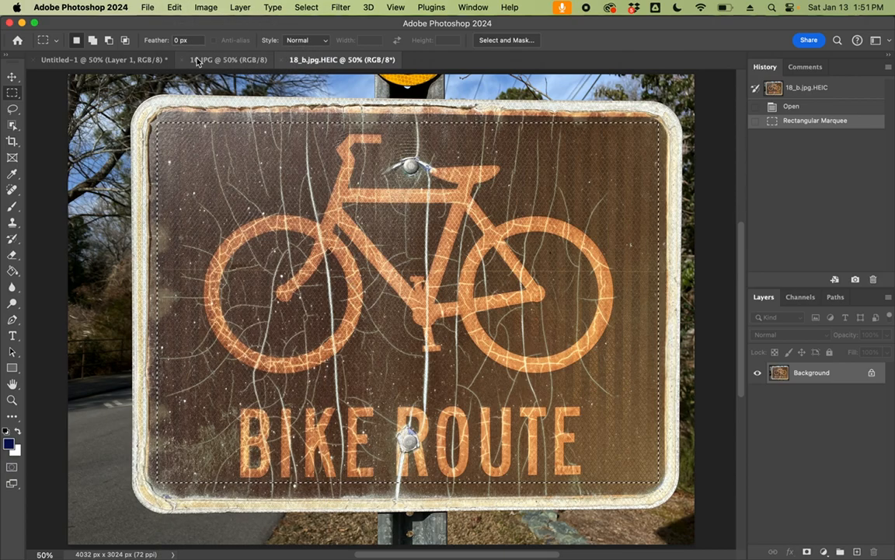
# - Paste the copied sign area into the Untitled-1 document as a new layer above the texture
pyautogui.click(143, 60)
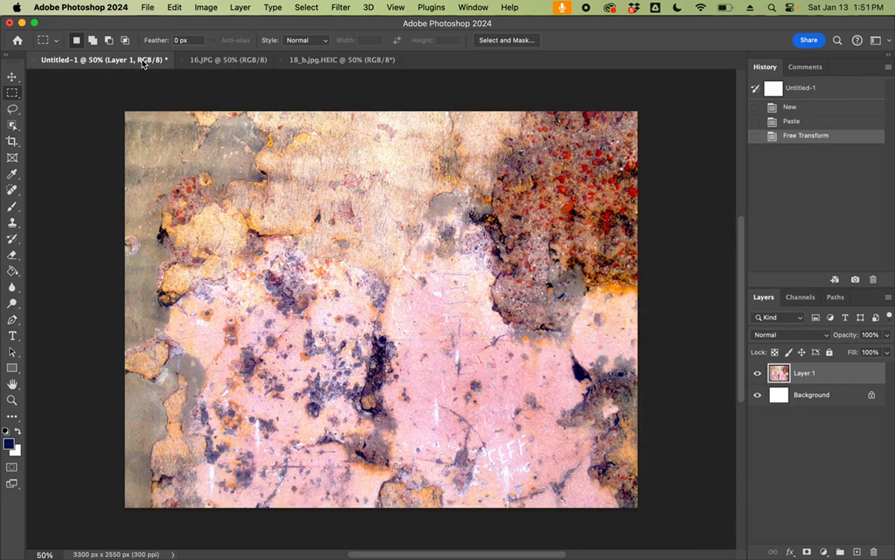
pyautogui.click(147, 8)
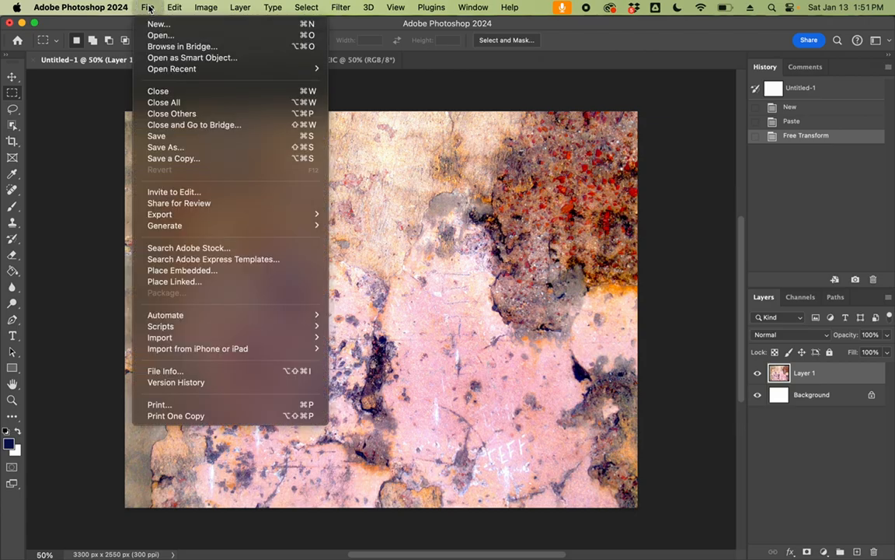
pyautogui.moveTo(175, 7)
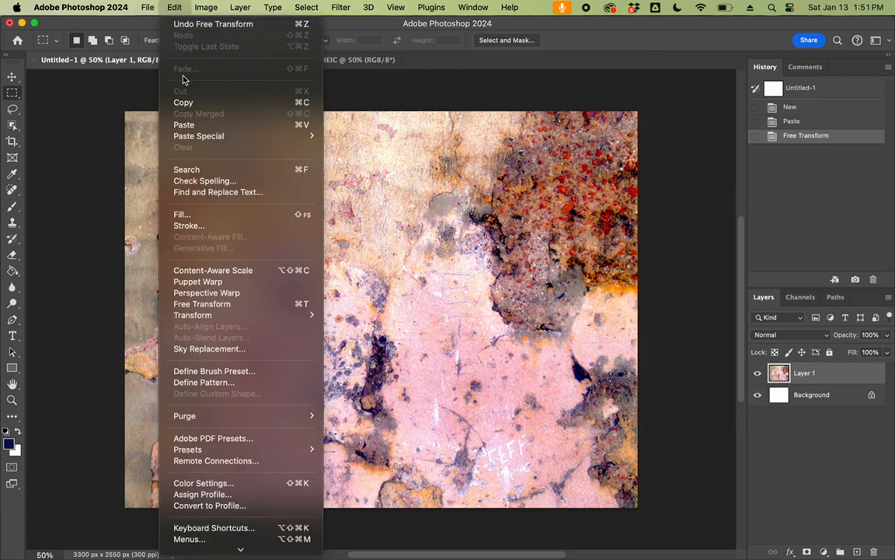
pyautogui.click(185, 125)
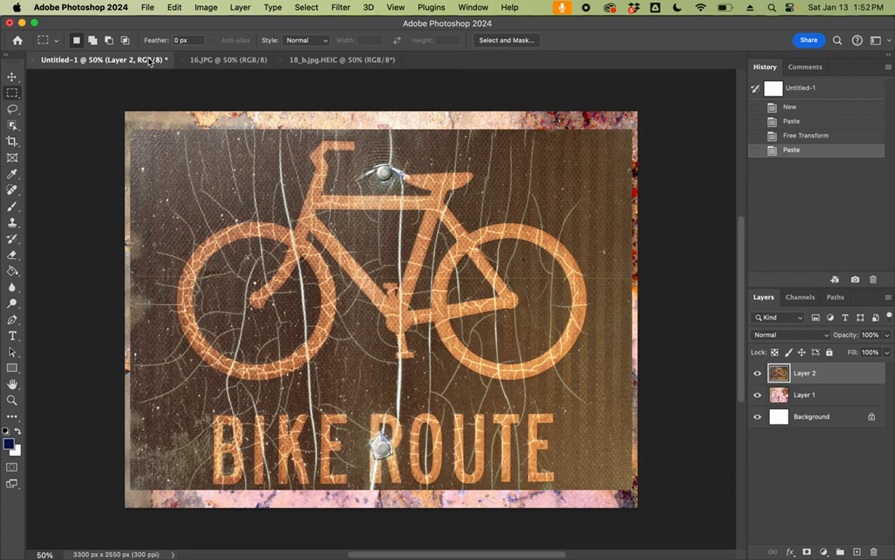
# - Scale the pasted bicycle sign layer proportionally to about 111% so it extends past all four canvas edges
pyautogui.click(13, 77)
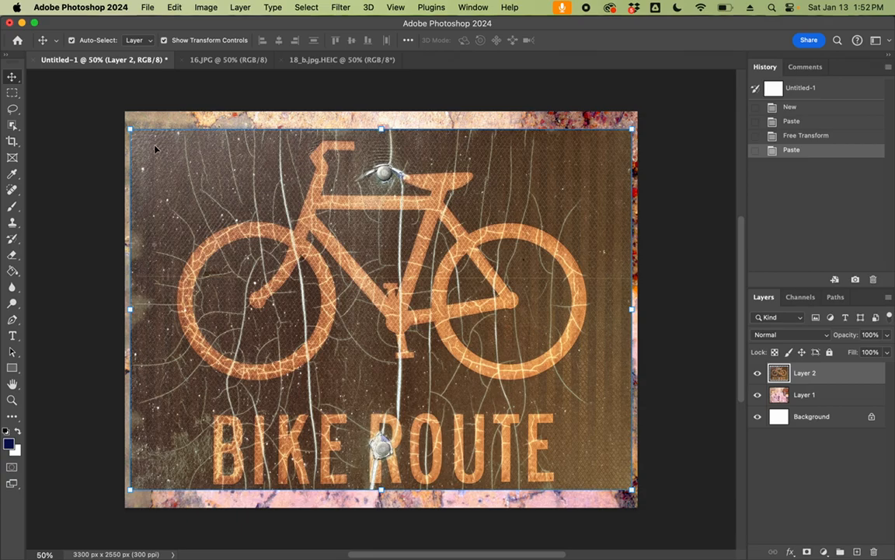
pyautogui.moveTo(130, 130); pyautogui.dragTo(108, 112)
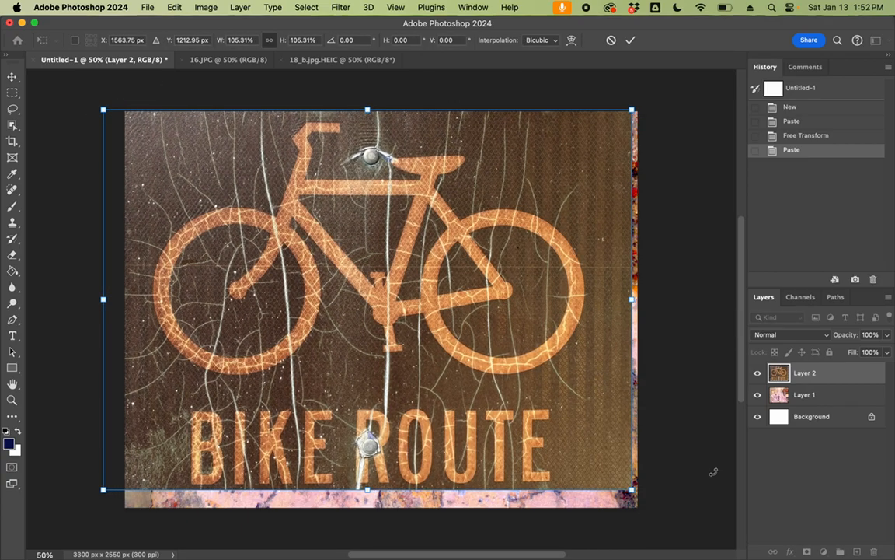
pyautogui.moveTo(632, 490); pyautogui.dragTo(660, 509)
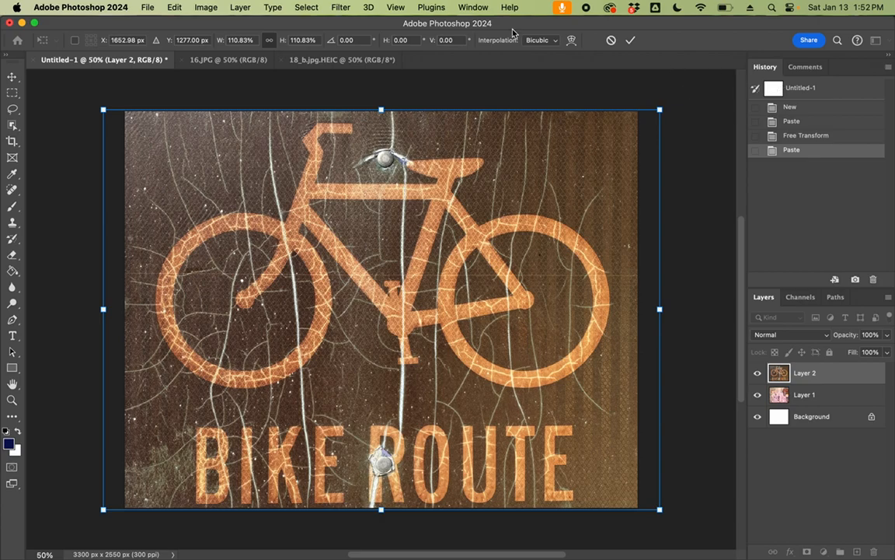
# - Lower the opacity of the bicycle sign layer, Layer 2, to 50%
pyautogui.click(473, 8)
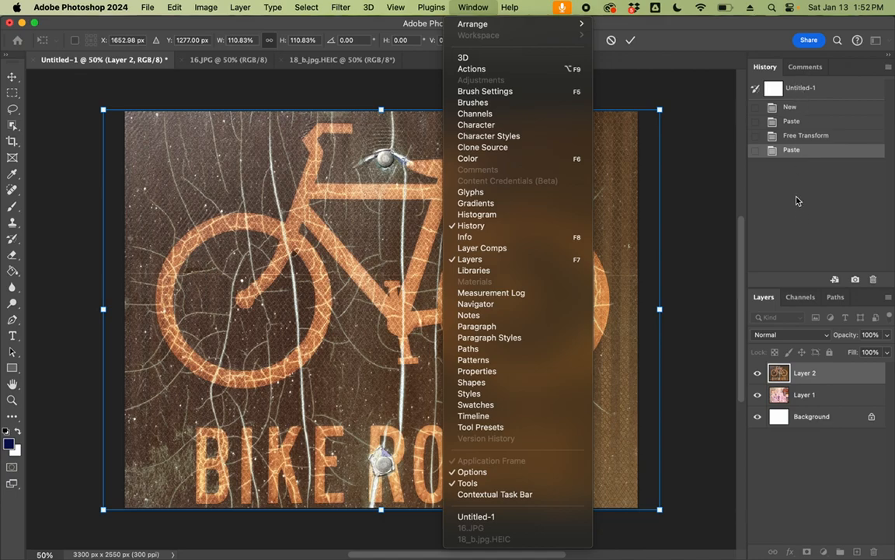
pyautogui.click(642, 87)
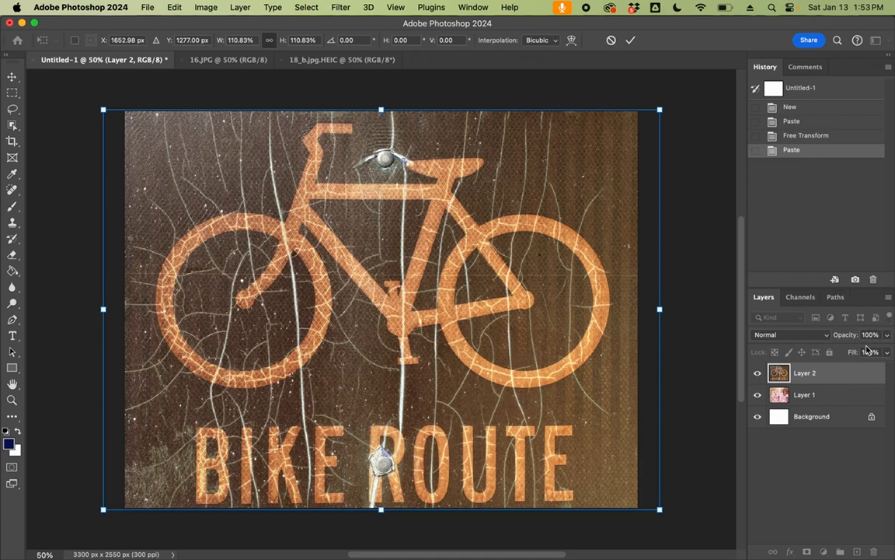
pyautogui.click(887, 334)
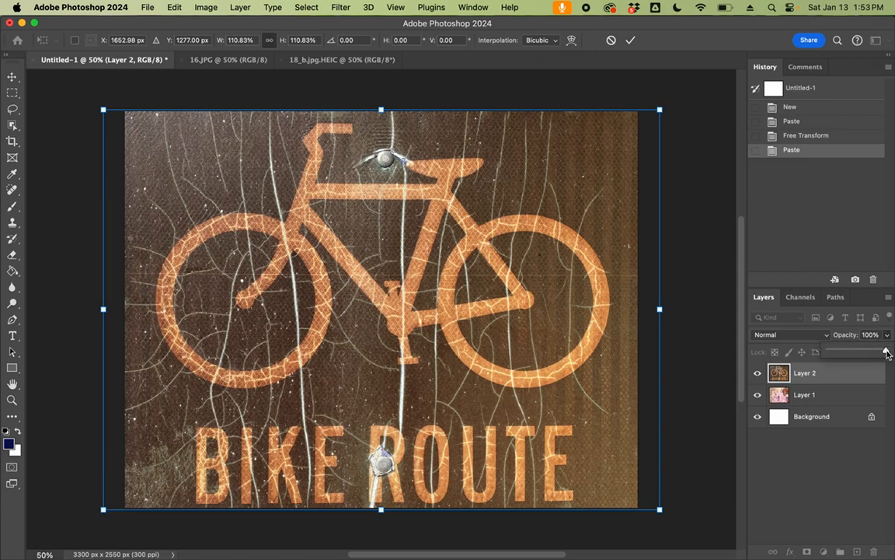
pyautogui.moveTo(885, 352); pyautogui.dragTo(859, 353)
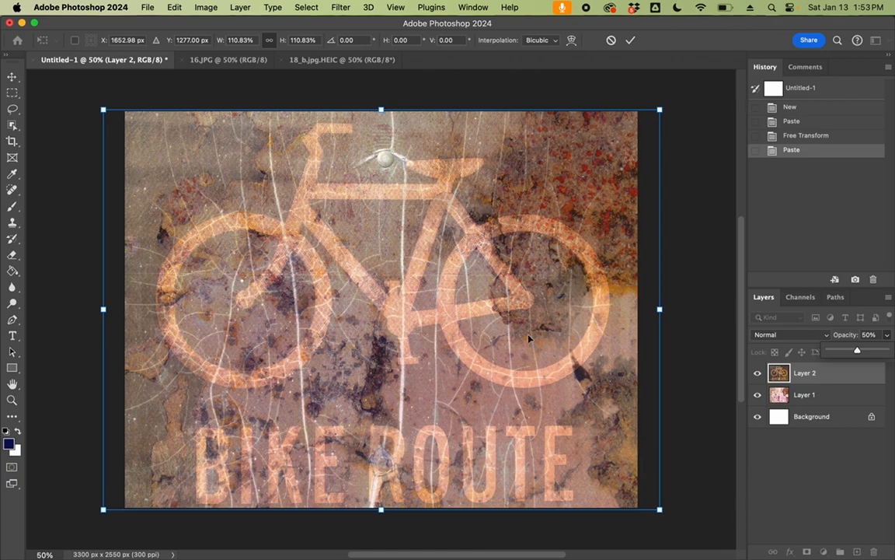
pyautogui.click(722, 375)
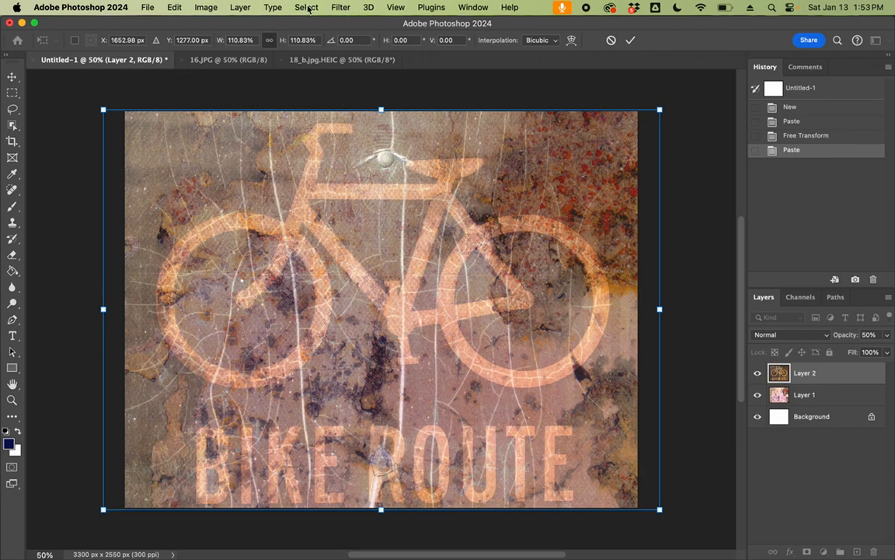
pyautogui.click(240, 8)
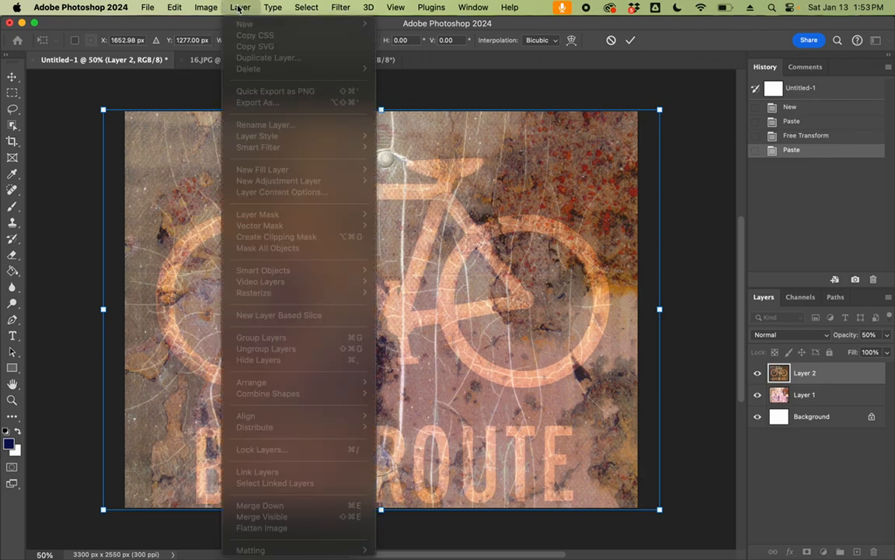
pyautogui.click(446, 205)
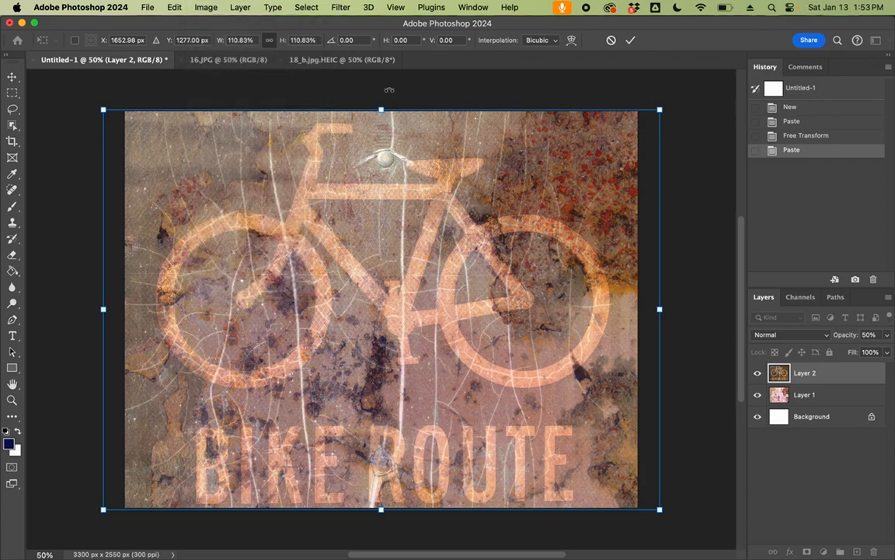
pyautogui.click(241, 8)
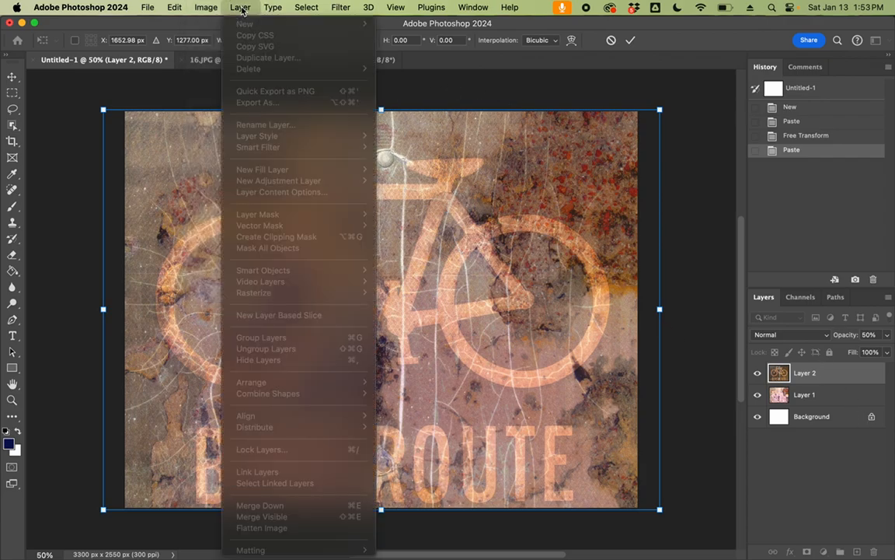
pyautogui.moveTo(173, 13)
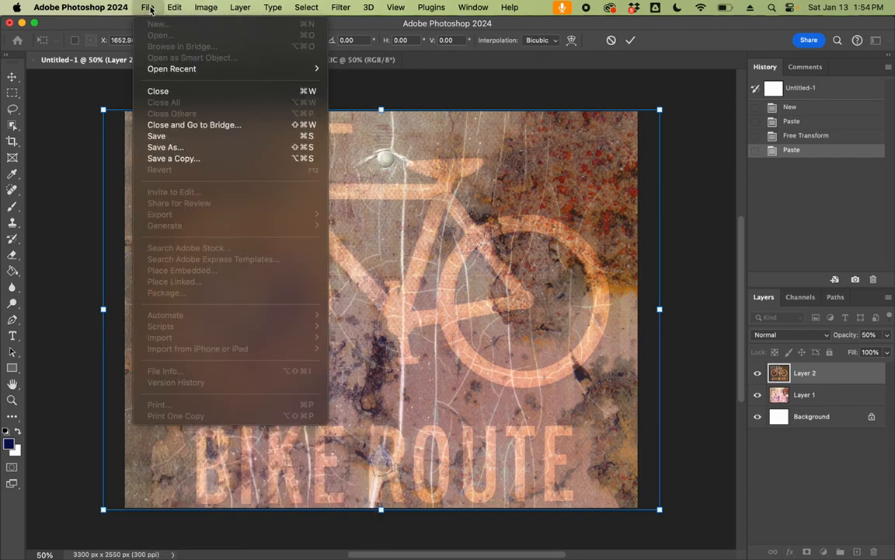
pyautogui.click(429, 199)
pyautogui.click(306, 7)
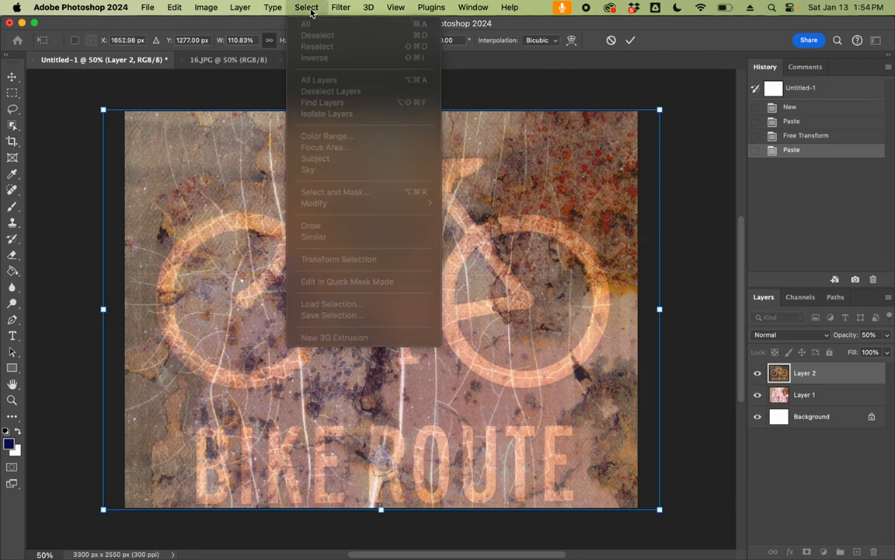
pyautogui.click(502, 212)
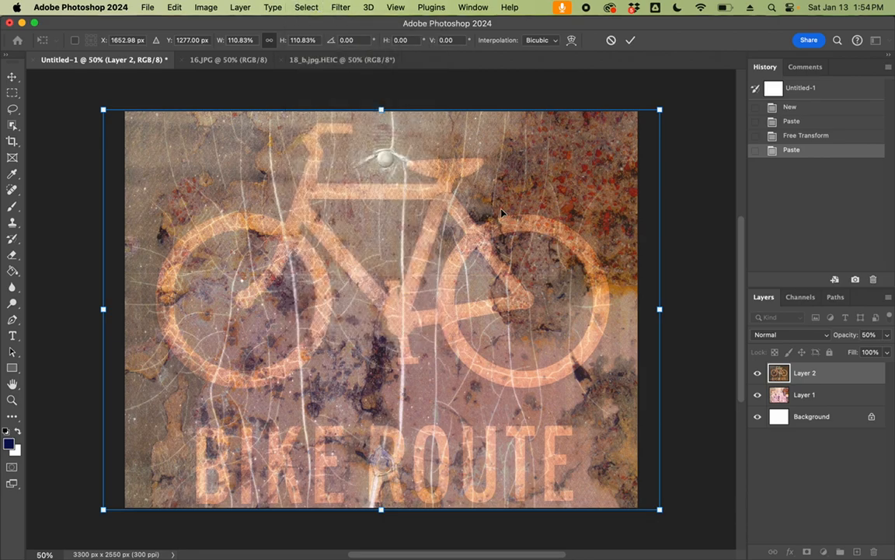
# - Commit the bicycle layer's scaling and recolor it blue with a Hue/Saturation adjustment, setting the hue to -173 and fine-tuning saturation and lightness
pyautogui.click(630, 40)
pyautogui.click(241, 7)
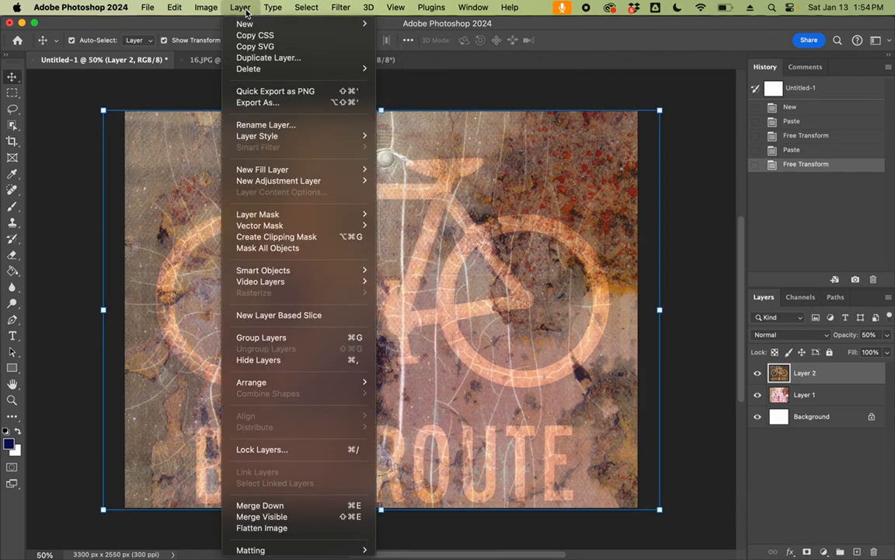
pyautogui.moveTo(216, 13)
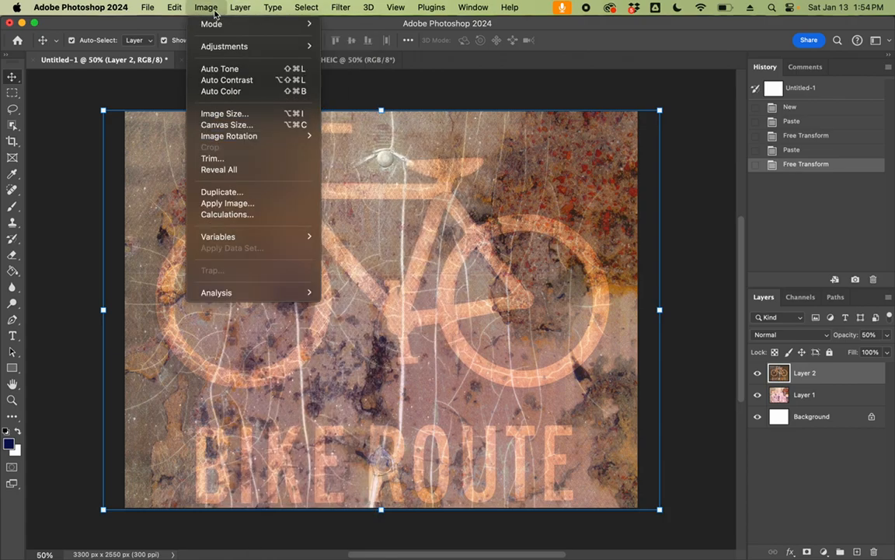
pyautogui.moveTo(223, 52)
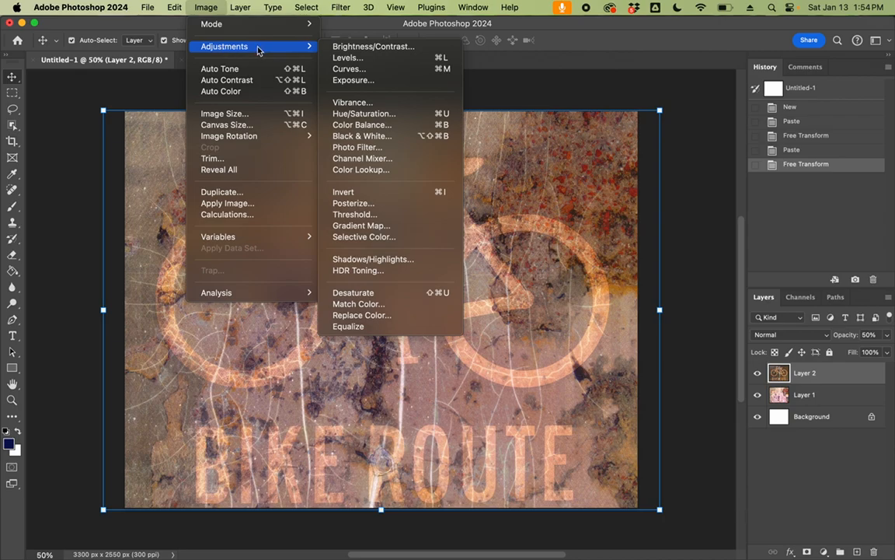
pyautogui.click(379, 115)
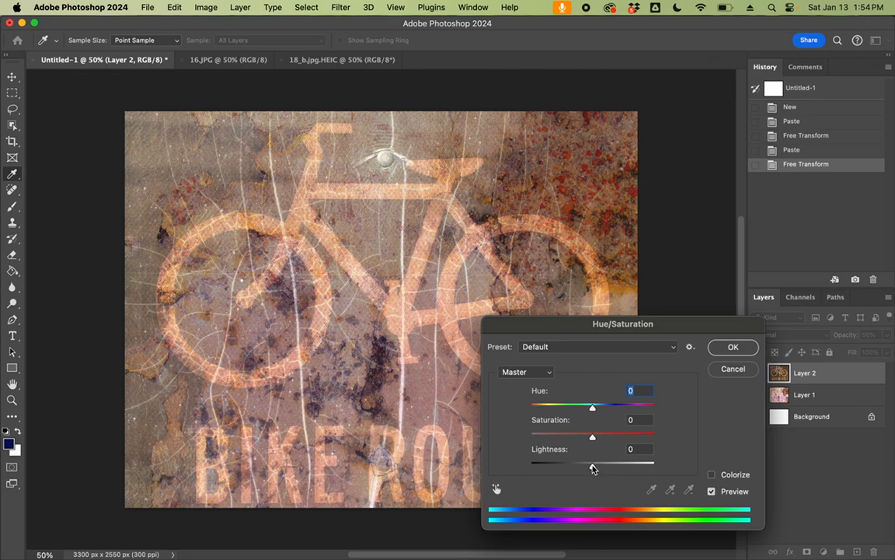
pyautogui.moveTo(592, 469)
pyautogui.mouseDown()
pyautogui.moveTo(645, 468)
pyautogui.moveTo(534, 469)
pyautogui.moveTo(595, 467)
pyautogui.mouseUp()
pyautogui.moveTo(592, 437); pyautogui.dragTo(534, 410)
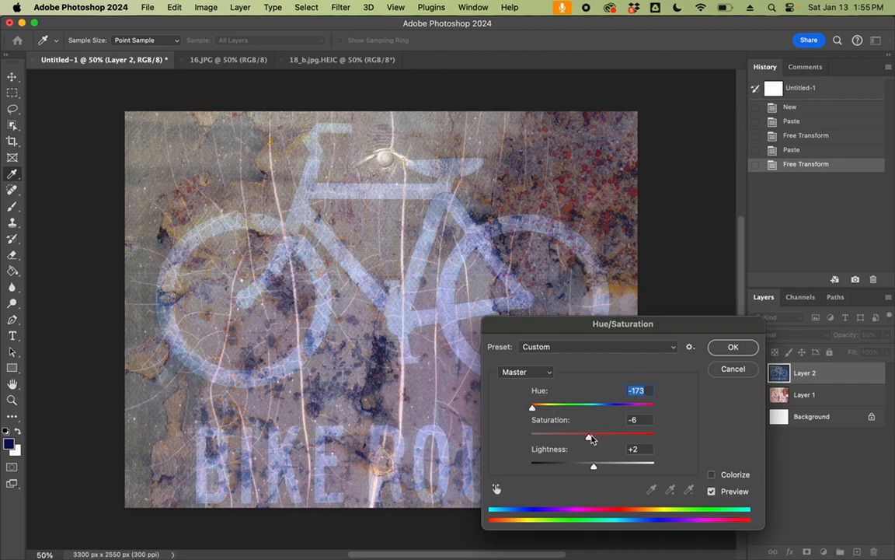
pyautogui.moveTo(590, 439); pyautogui.dragTo(593, 470)
pyautogui.click(736, 349)
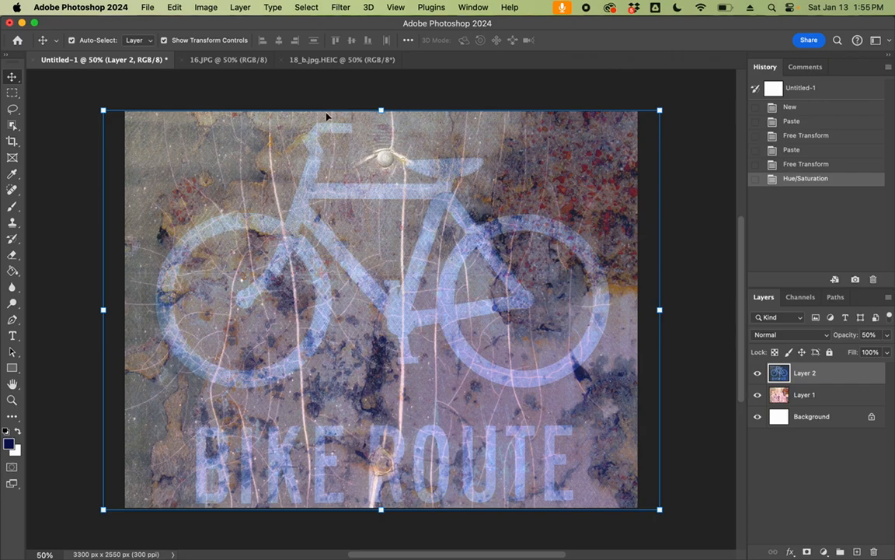
# - Increase the contrast of the bicycle layer, Layer 2, with a Levels adjustment using input black 44 and input white 200
pyautogui.click(209, 7)
pyautogui.moveTo(194, 45)
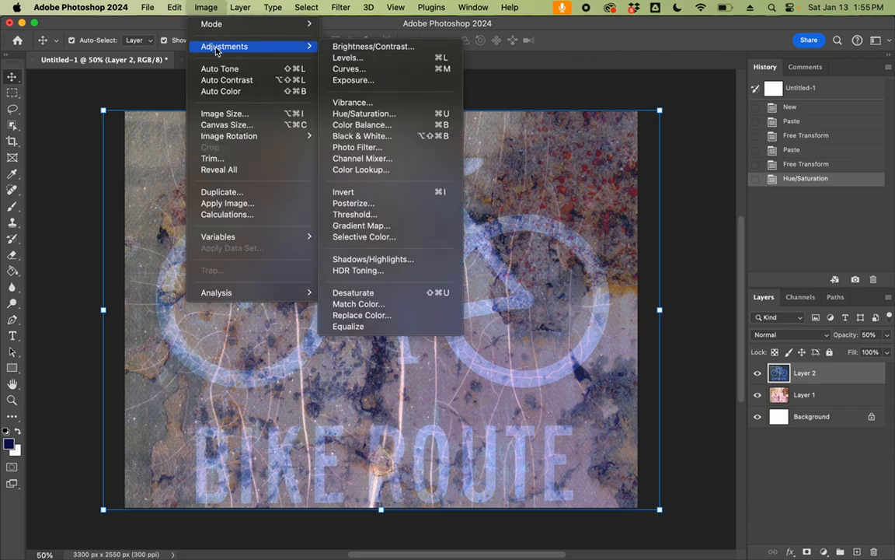
pyautogui.click(356, 61)
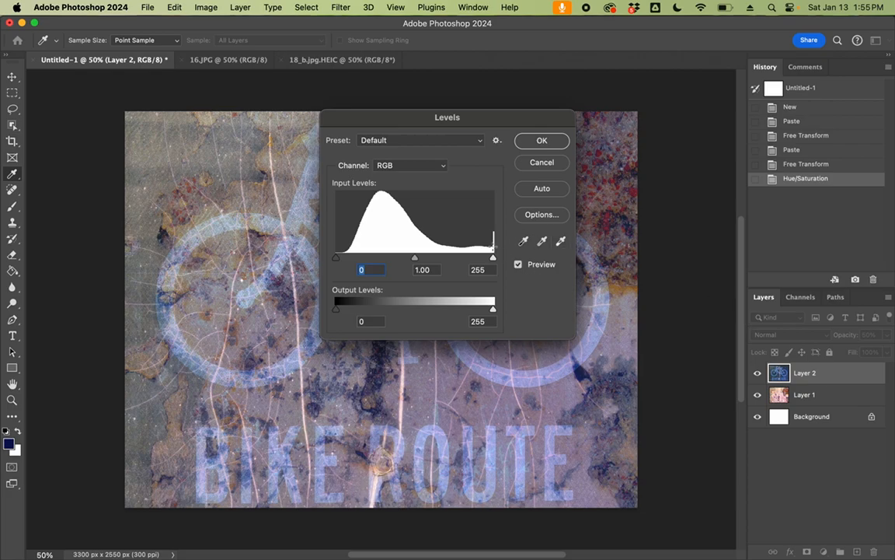
pyautogui.click(493, 259)
pyautogui.moveTo(493, 260); pyautogui.dragTo(497, 262)
pyautogui.moveTo(495, 259); pyautogui.dragTo(468, 258)
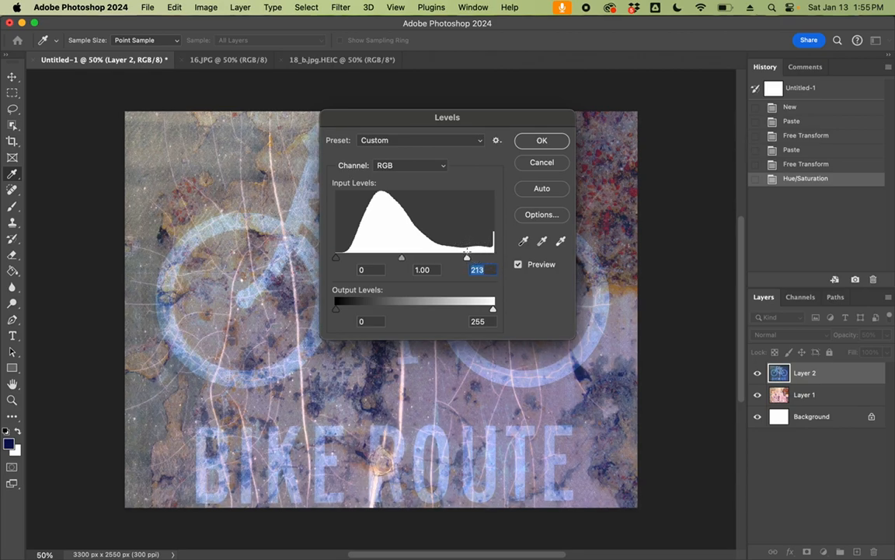
pyautogui.moveTo(335, 257); pyautogui.dragTo(362, 257)
pyautogui.moveTo(469, 257); pyautogui.dragTo(459, 261)
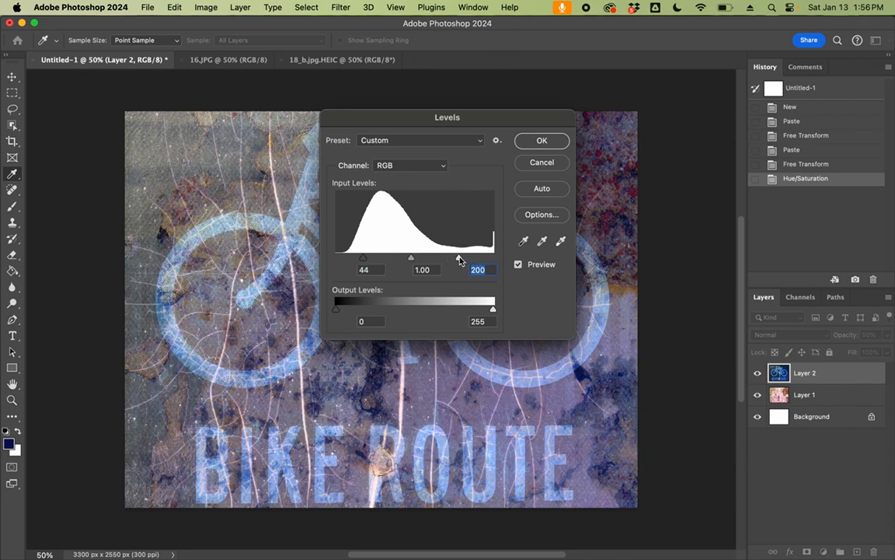
pyautogui.click(548, 143)
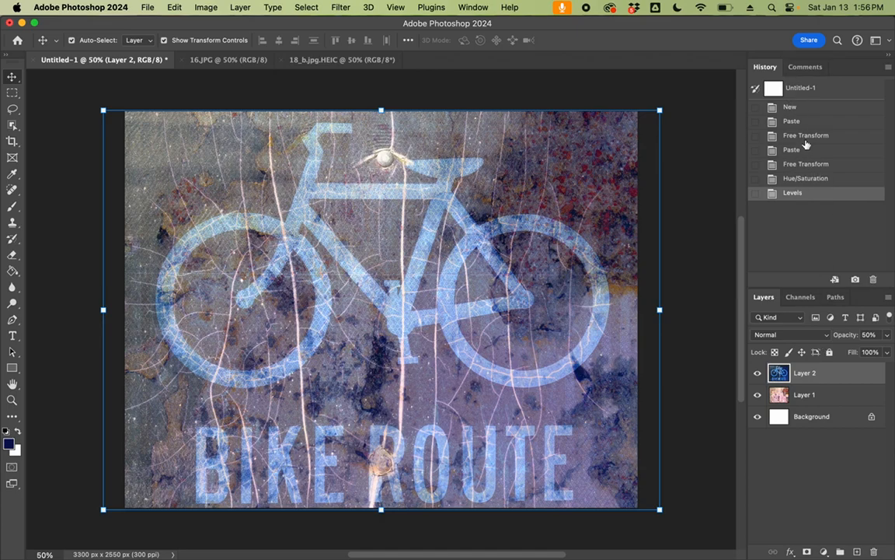
# - Compare the earlier history states with the Levels result, and toggle Layer 2's visibility to view the texture underneath
pyautogui.click(792, 179)
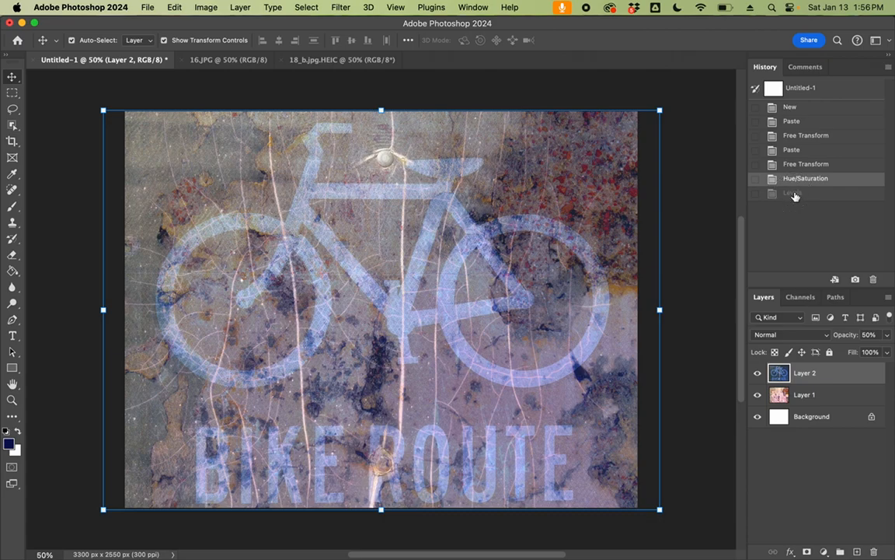
pyautogui.click(793, 194)
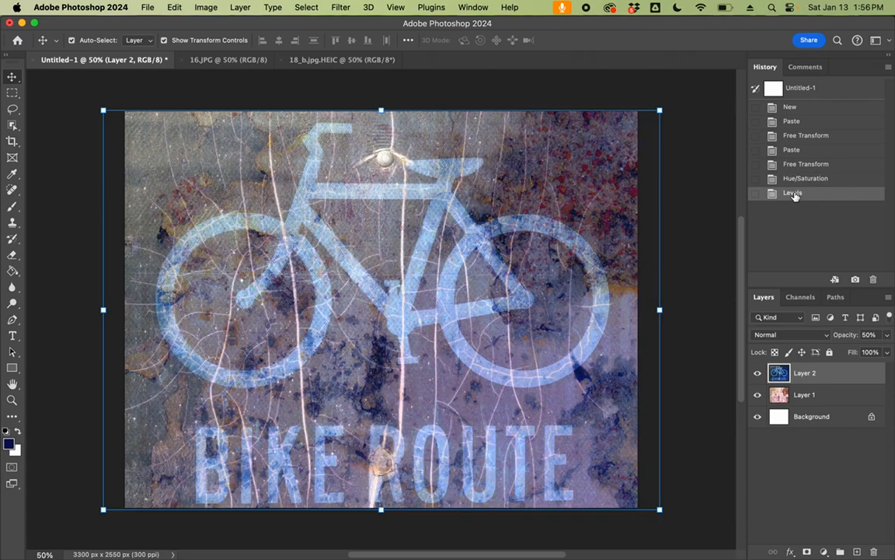
pyautogui.click(791, 150)
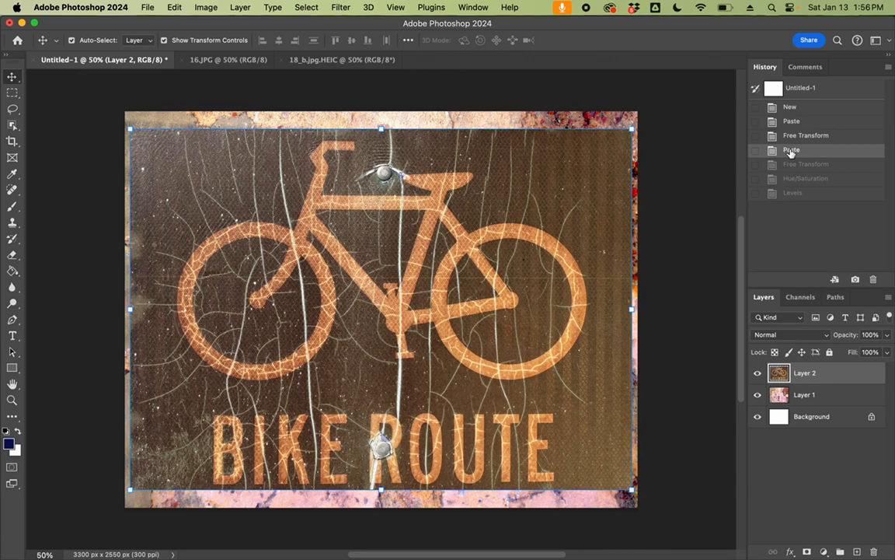
pyautogui.click(792, 164)
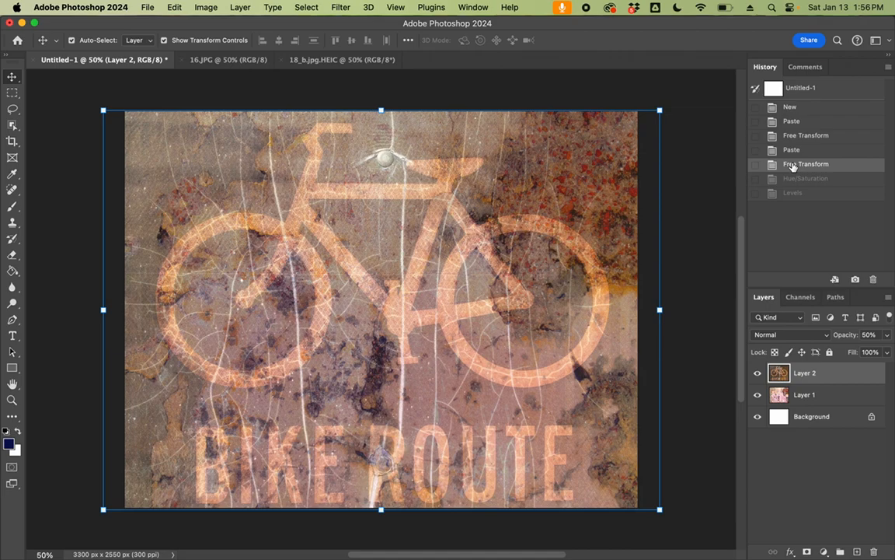
pyautogui.click(799, 179)
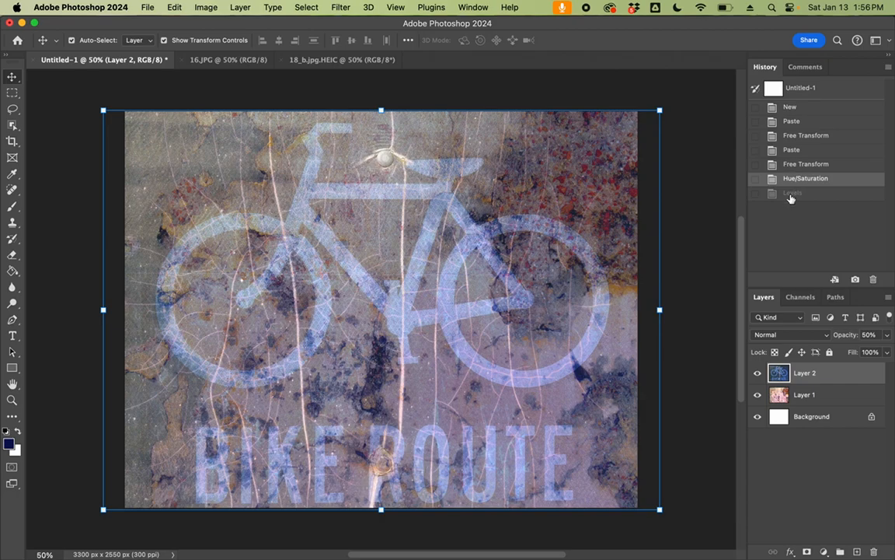
pyautogui.click(790, 193)
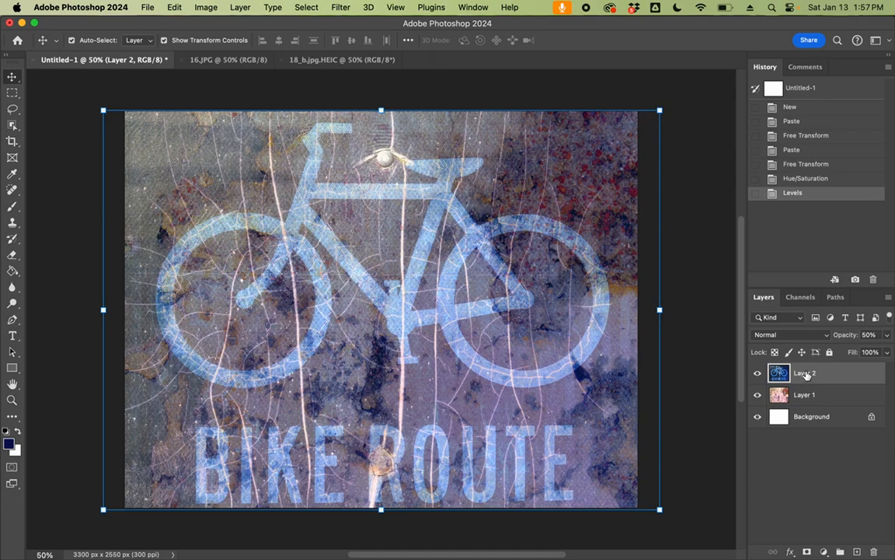
pyautogui.click(757, 374)
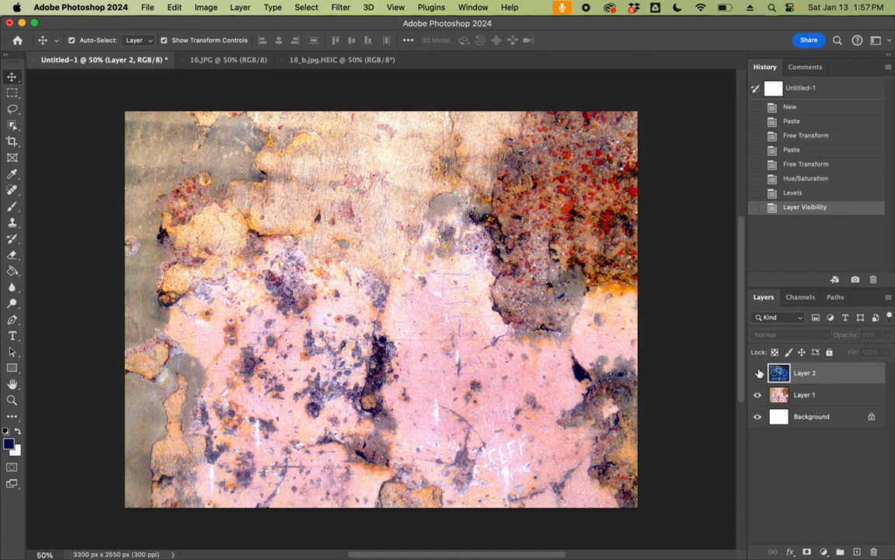
pyautogui.click(758, 375)
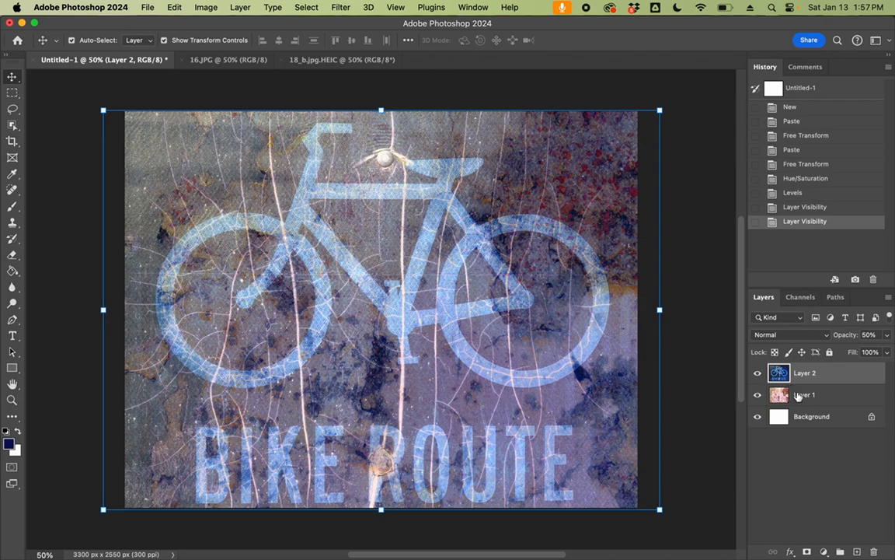
# - Select the texture layer, Layer 1, check it without the bicycle layer, and raise its saturation to +29 with Hue/Saturation
pyautogui.click(797, 396)
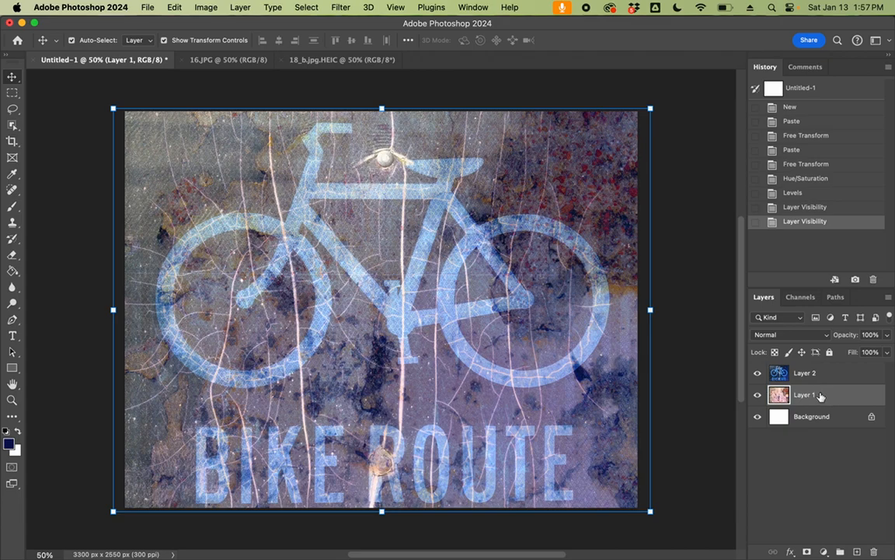
pyautogui.click(758, 373)
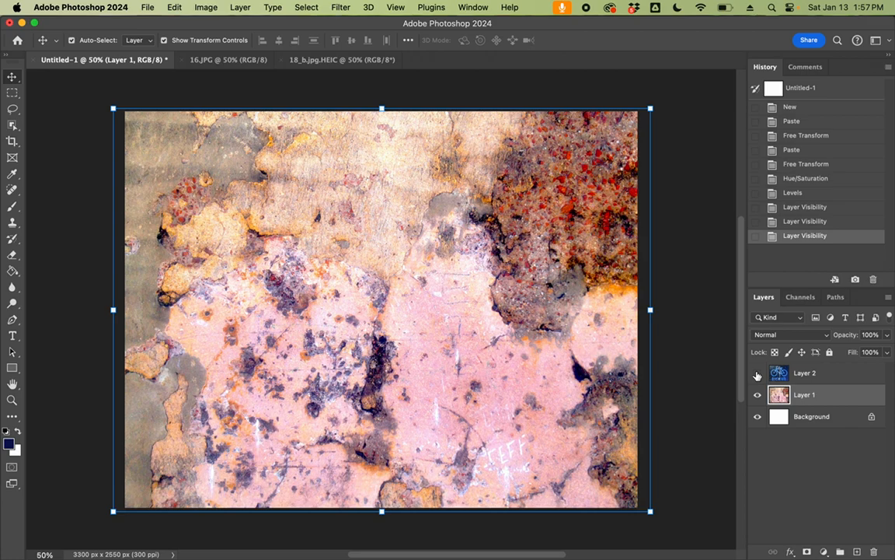
pyautogui.click(758, 374)
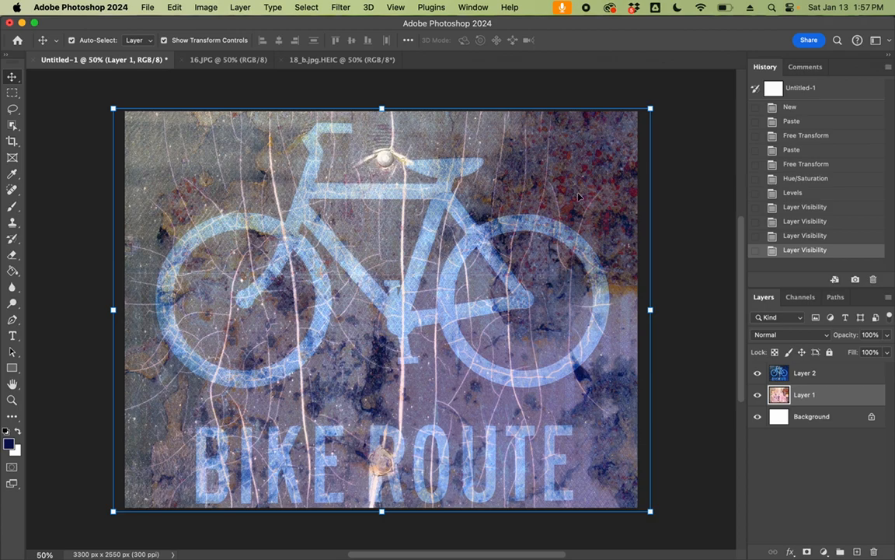
pyautogui.click(207, 8)
pyautogui.moveTo(233, 47)
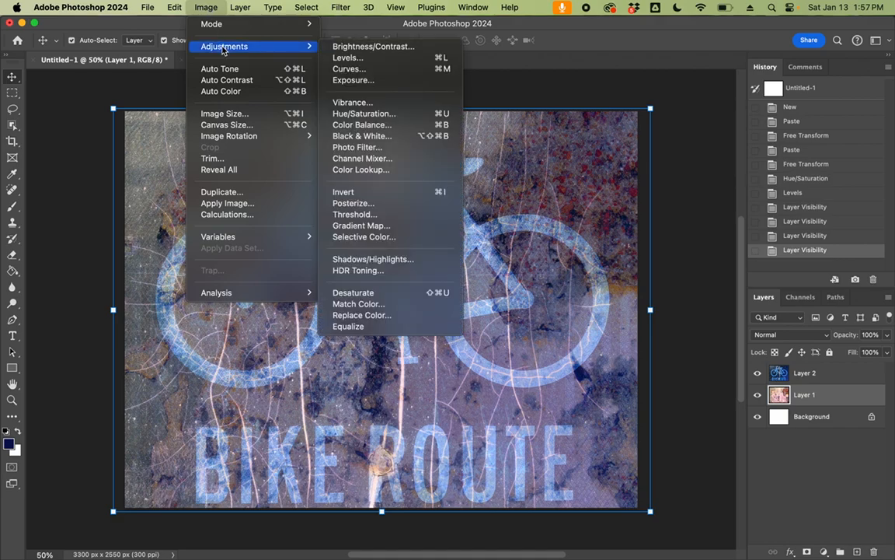
pyautogui.click(380, 115)
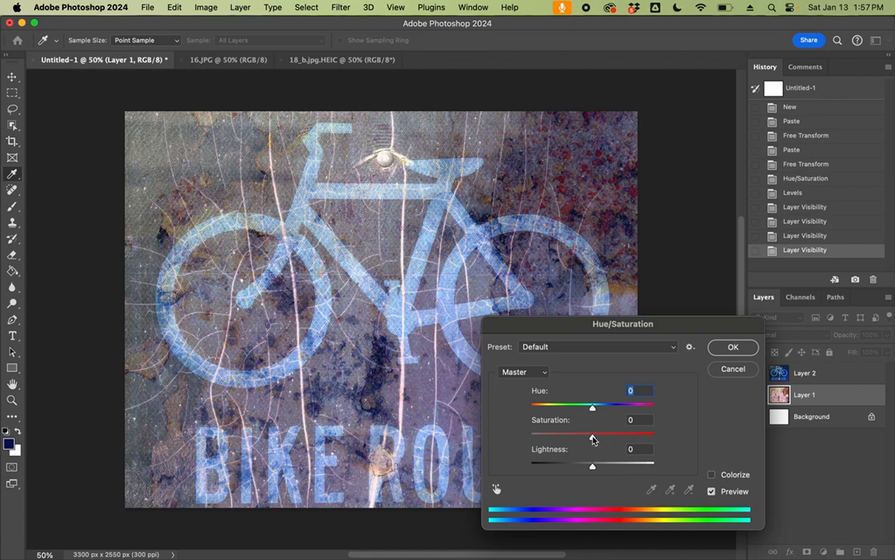
pyautogui.moveTo(593, 439); pyautogui.dragTo(611, 439)
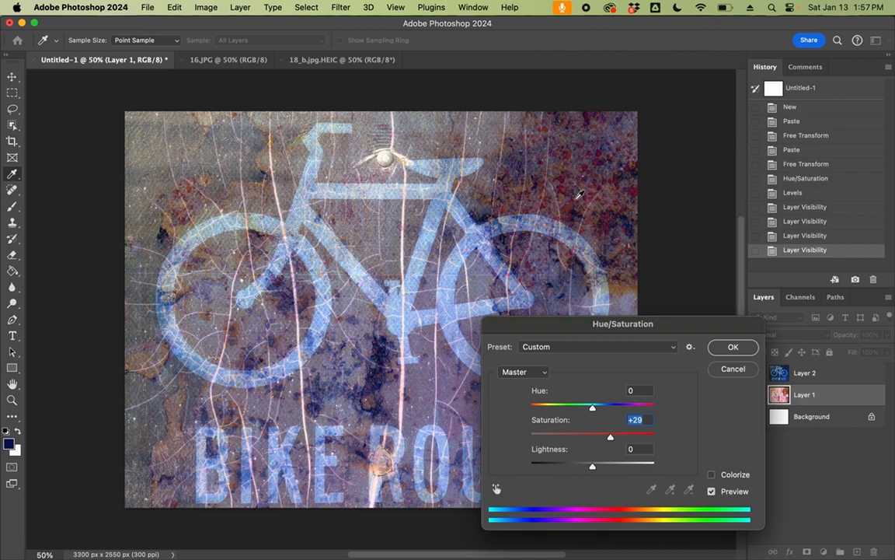
pyautogui.click(731, 350)
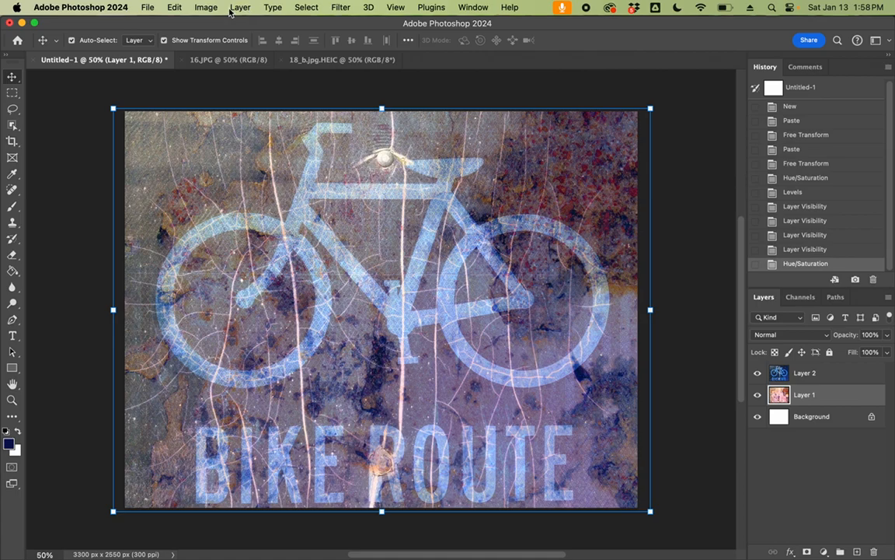
# - Apply a Levels adjustment to Layer 1 with input black 30 and input white 237
pyautogui.click(200, 8)
pyautogui.moveTo(218, 46)
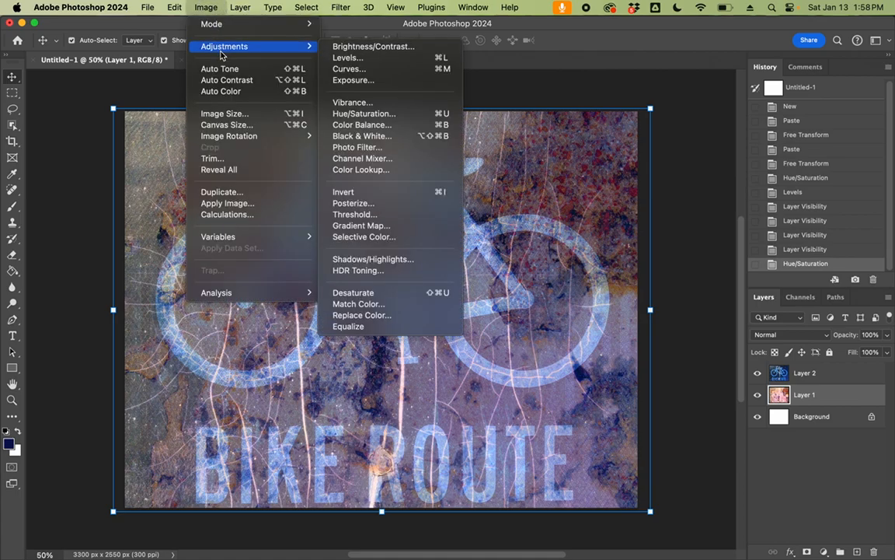
pyautogui.click(364, 62)
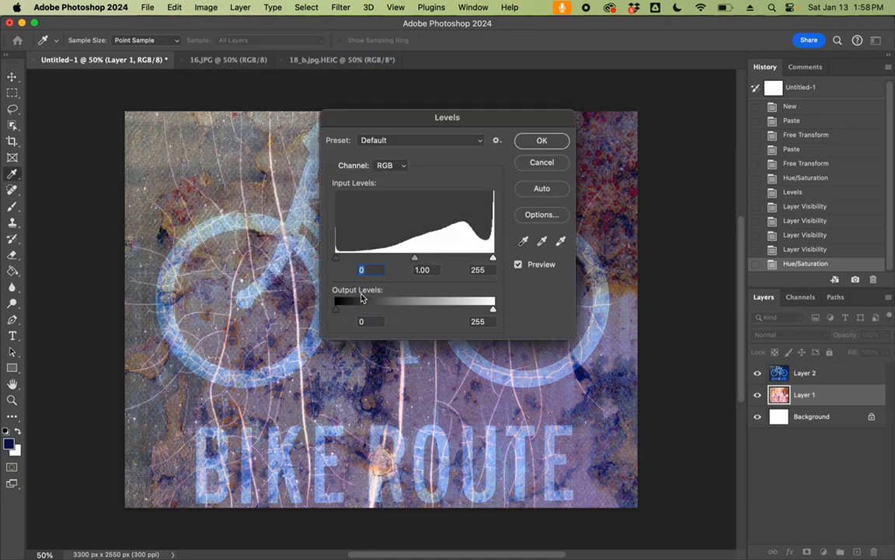
pyautogui.moveTo(493, 257); pyautogui.dragTo(482, 259)
pyautogui.moveTo(338, 259); pyautogui.dragTo(354, 257)
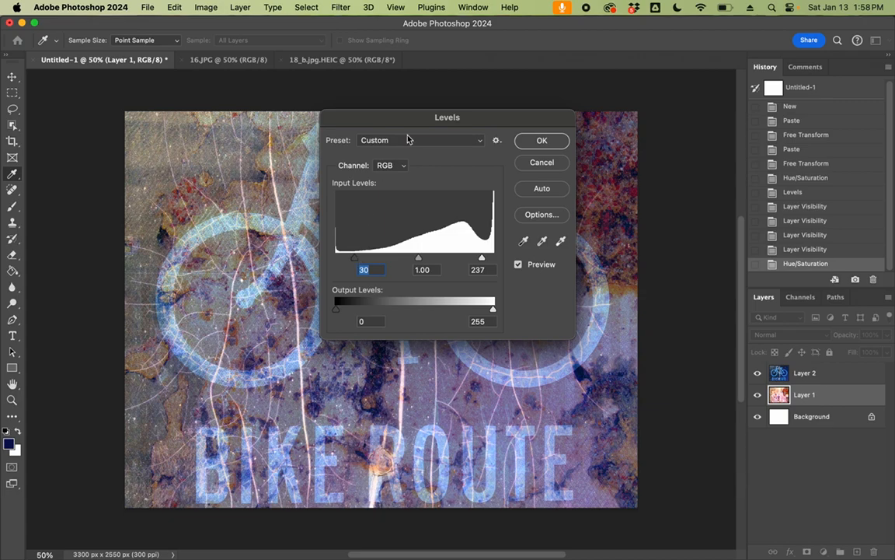
pyautogui.click(549, 143)
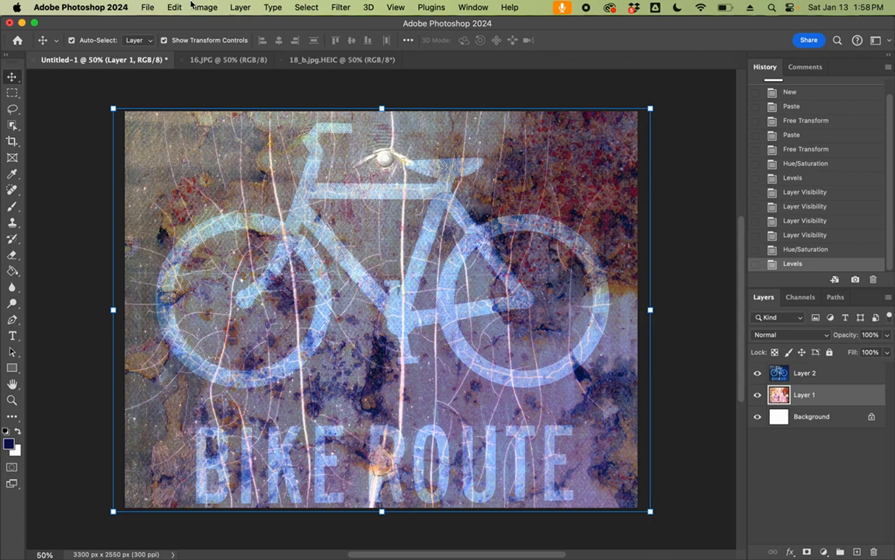
# - Set up saving the collage as a TIFF named bike route on the iCloud Desktop
pyautogui.click(148, 8)
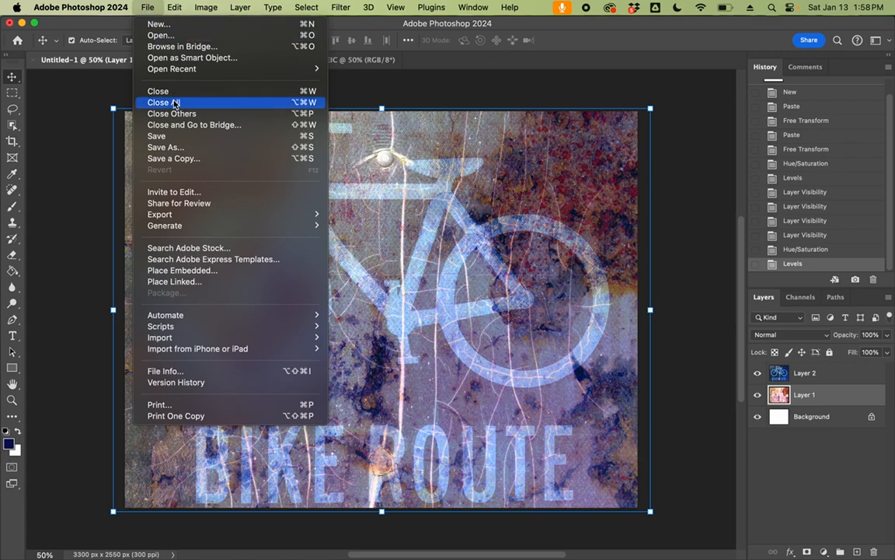
pyautogui.click(166, 147)
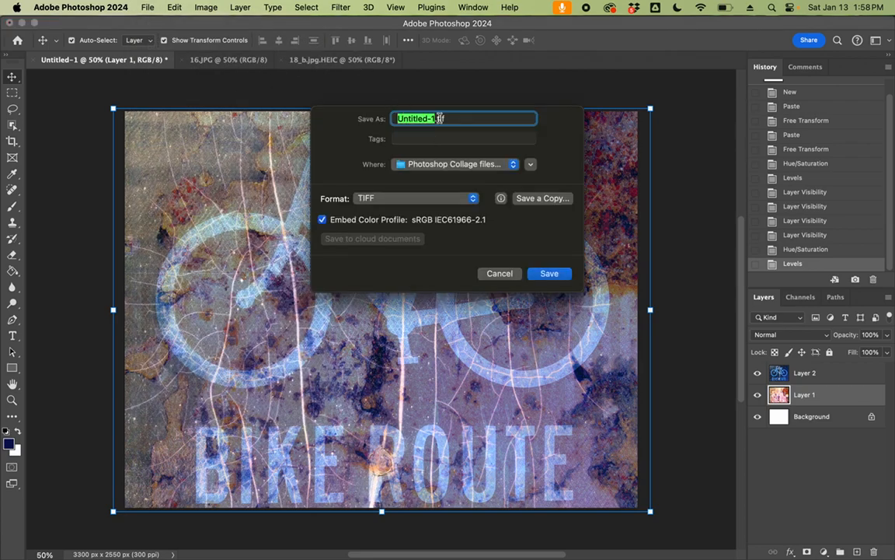
pyautogui.write('bike route')
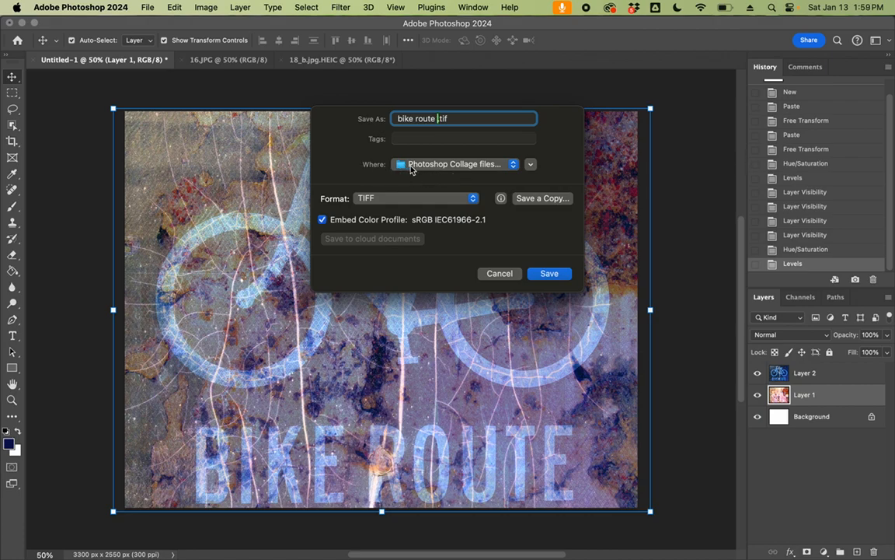
pyautogui.click(514, 166)
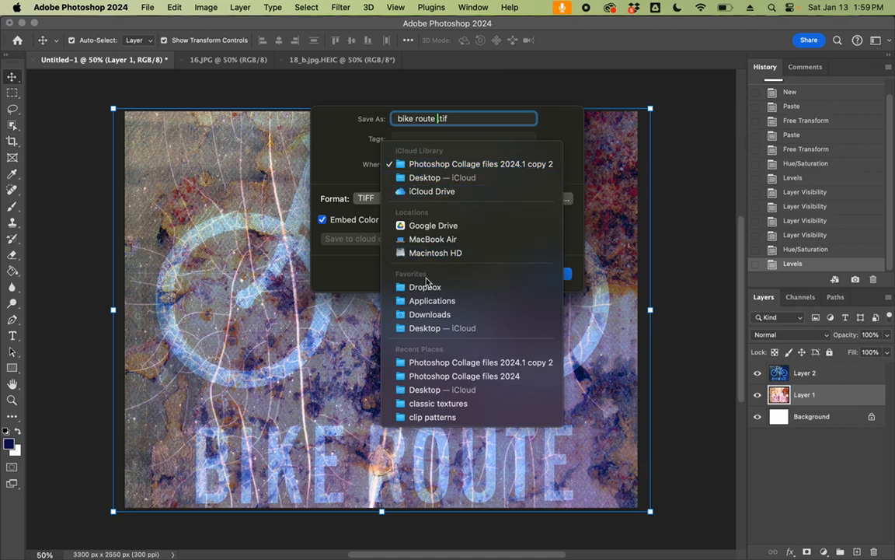
pyautogui.click(429, 177)
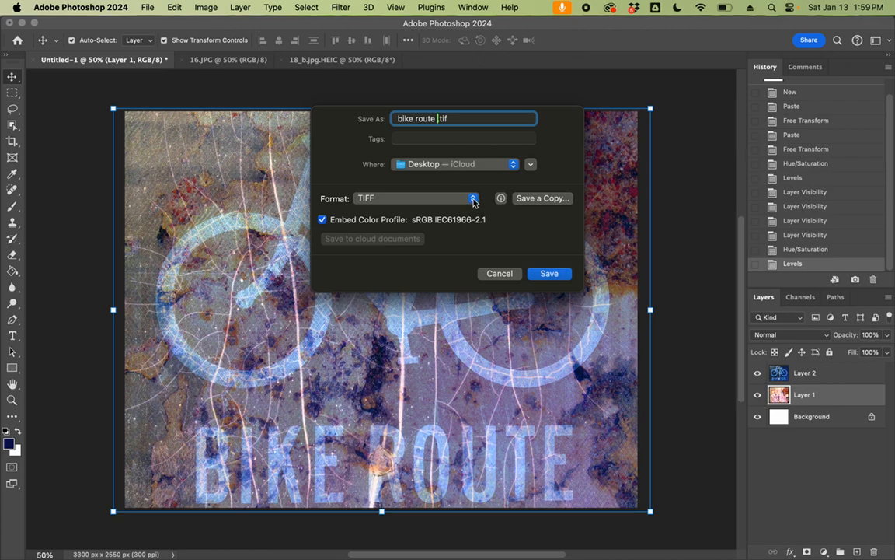
pyautogui.click(441, 201)
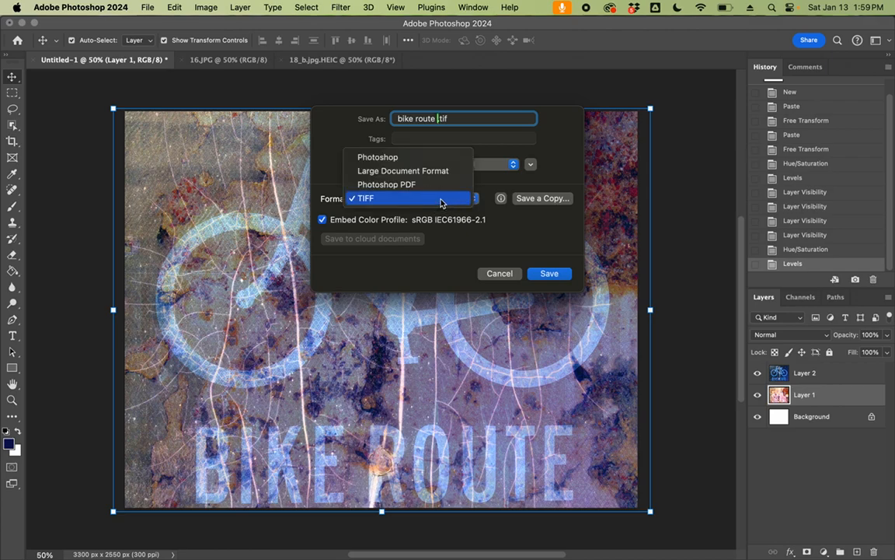
pyautogui.click(490, 198)
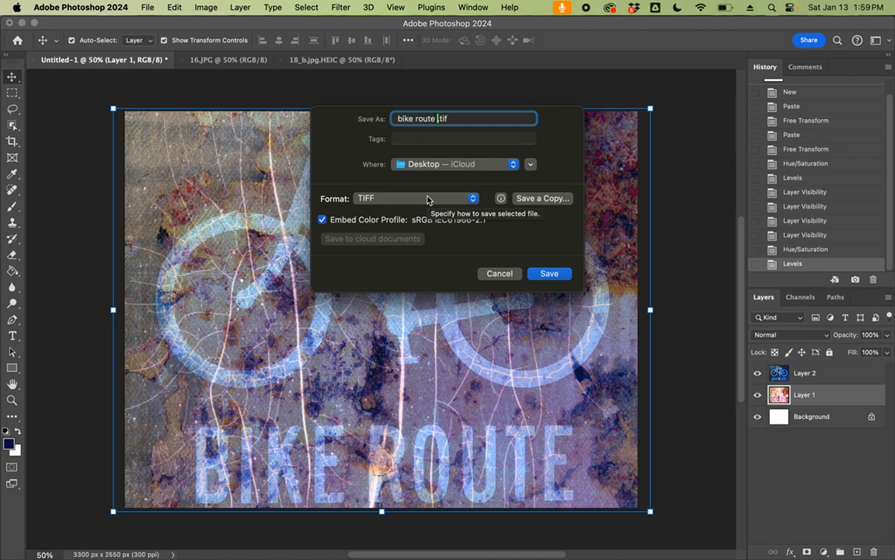
# - Set up saving a JPEG copy of the bike route collage to the iCloud Desktop, and cancel the save
pyautogui.click(543, 198)
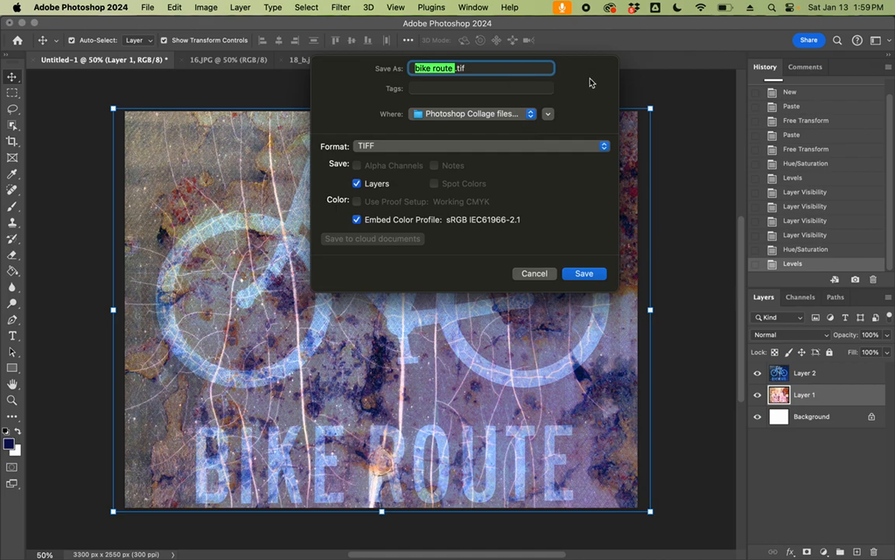
pyautogui.click(606, 146)
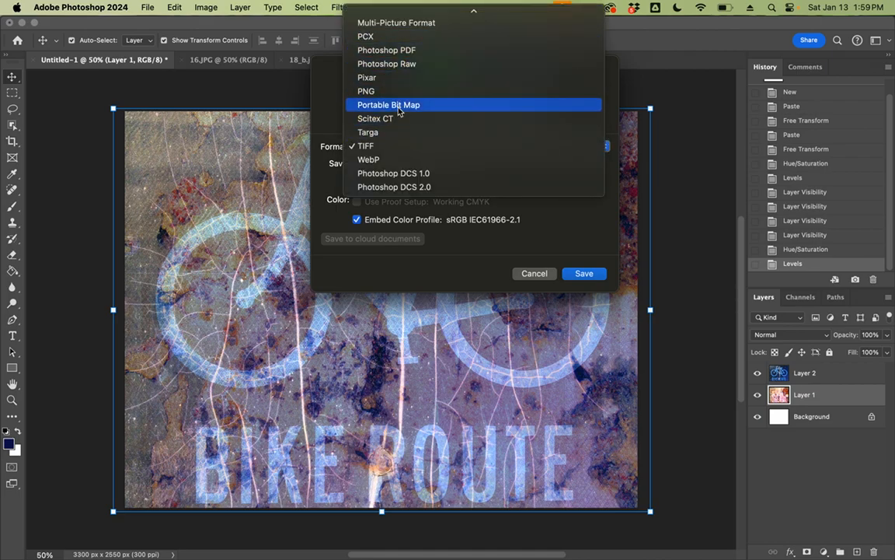
pyautogui.scroll(3, 398, 109)
pyautogui.scroll(3, 398, 110)
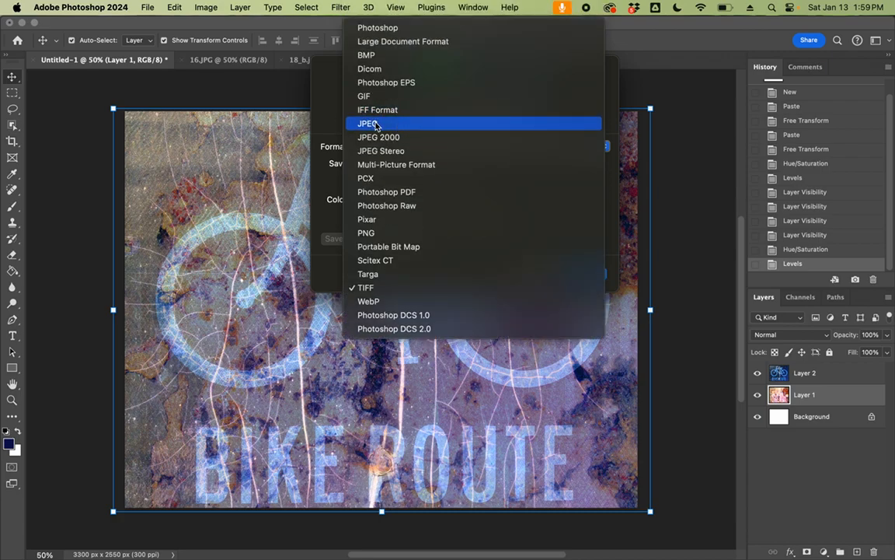
pyautogui.click(375, 125)
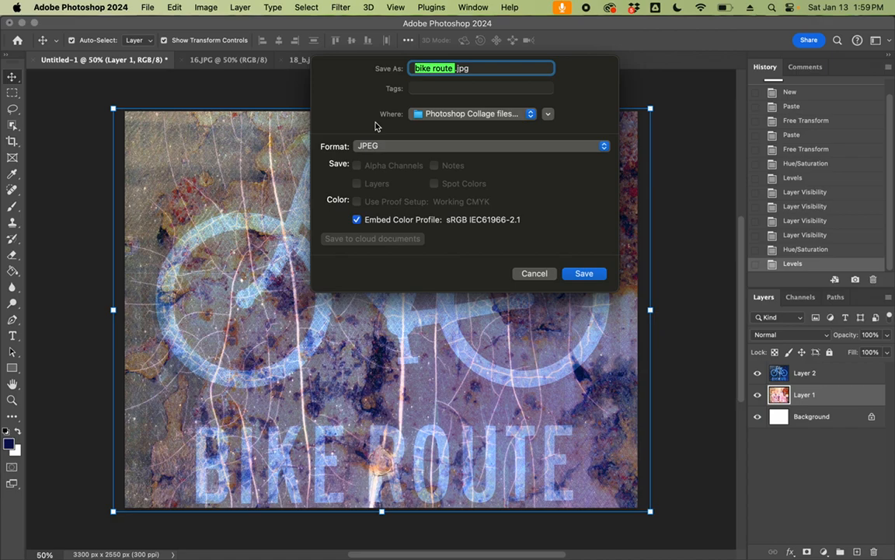
pyautogui.click(548, 115)
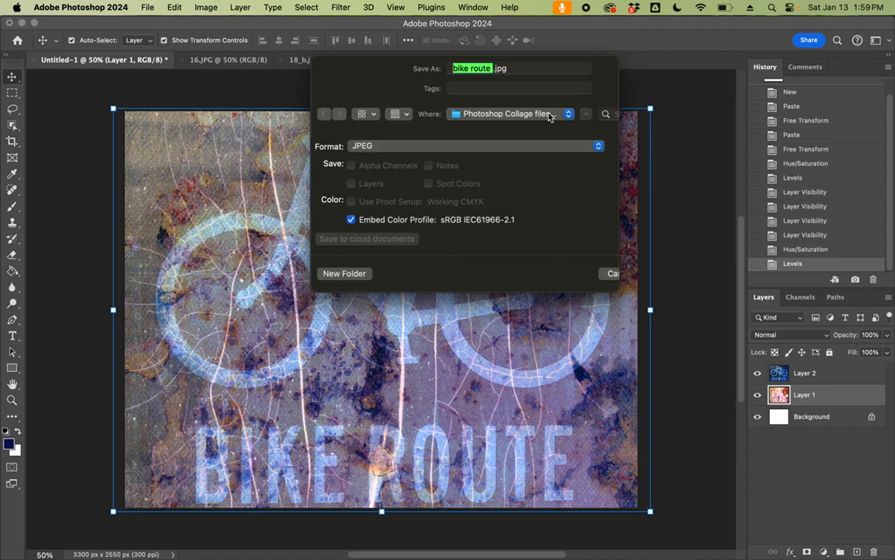
pyautogui.click(544, 115)
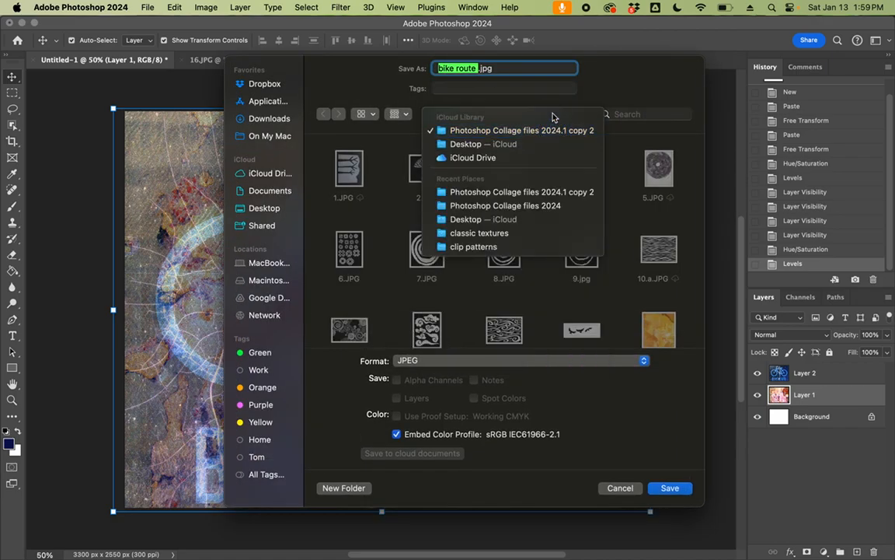
pyautogui.click(474, 144)
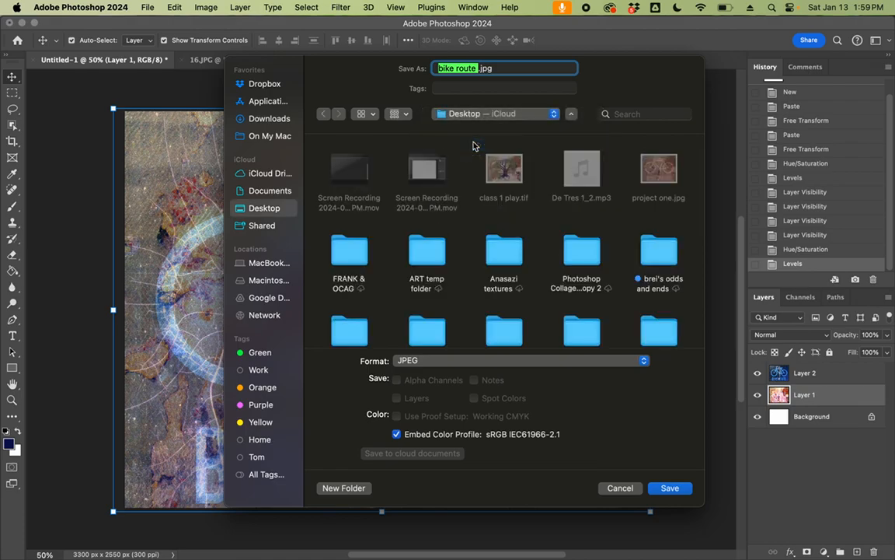
pyautogui.click(627, 488)
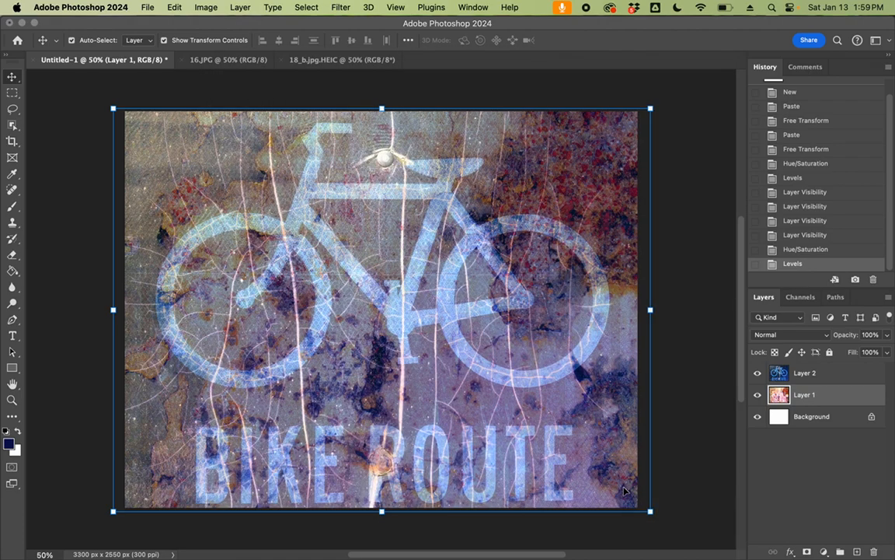